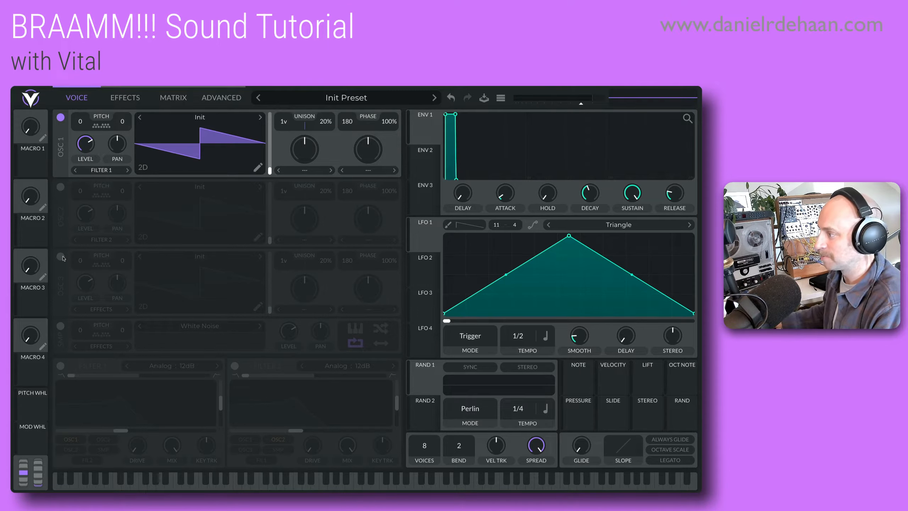
# Step: Enable oscillator 3, switch off oscillator 1, and load the Basic Shapes wavetable into oscillator 3
pyautogui.click(61, 256)
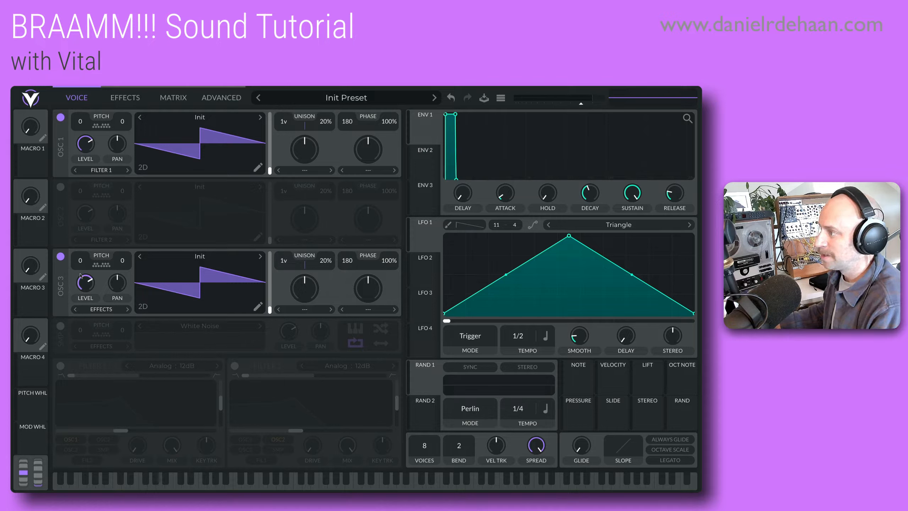
pyautogui.click(61, 117)
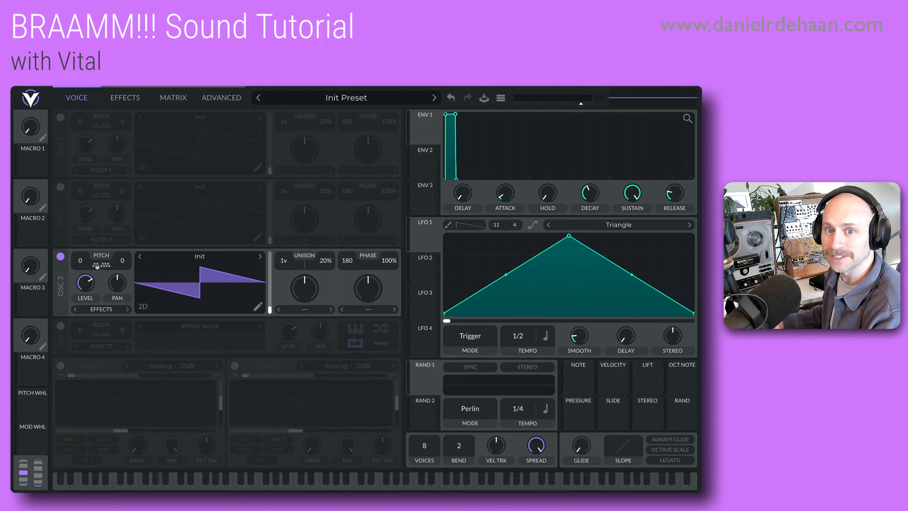
pyautogui.click(199, 258)
pyautogui.click(350, 295)
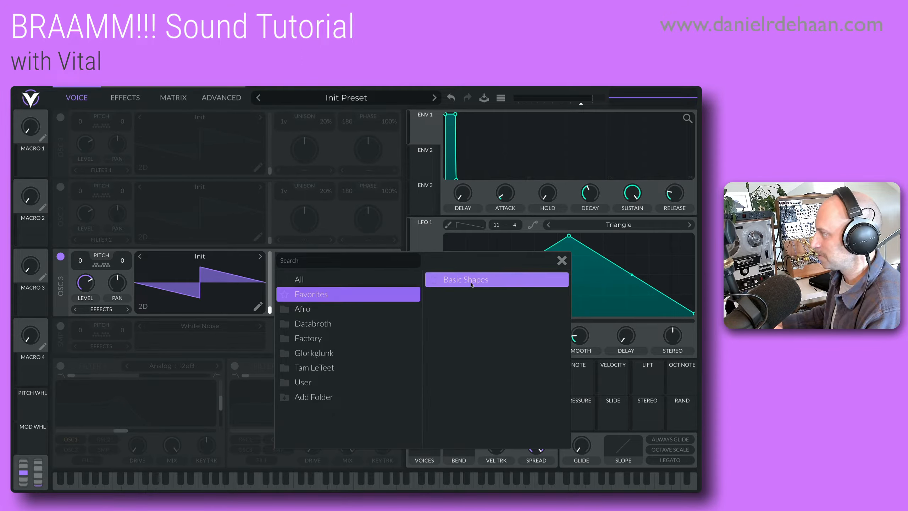
pyautogui.click(537, 279)
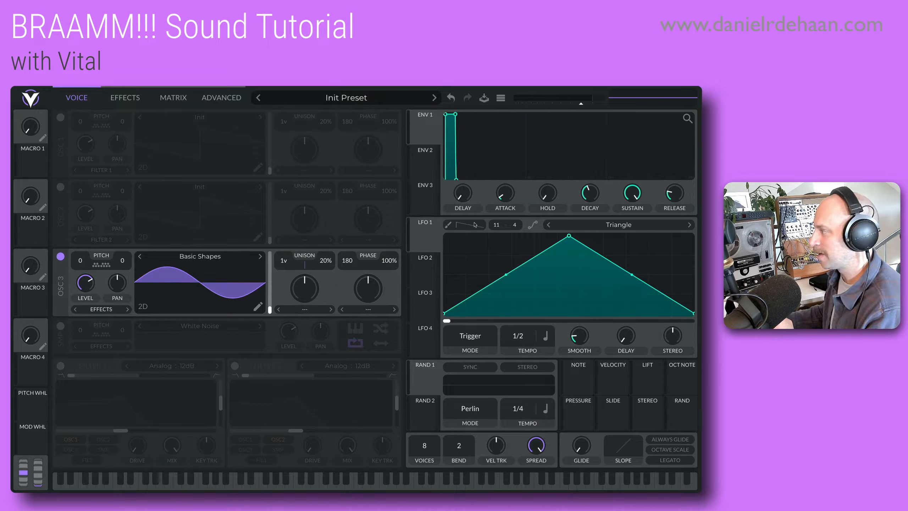
# Step: Reshape the LFO 1 triangle into a rising ramp peaking at its end and assign LFO 1 to oscillator 3's level
pyautogui.moveTo(570, 235); pyautogui.dragTo(693, 235)
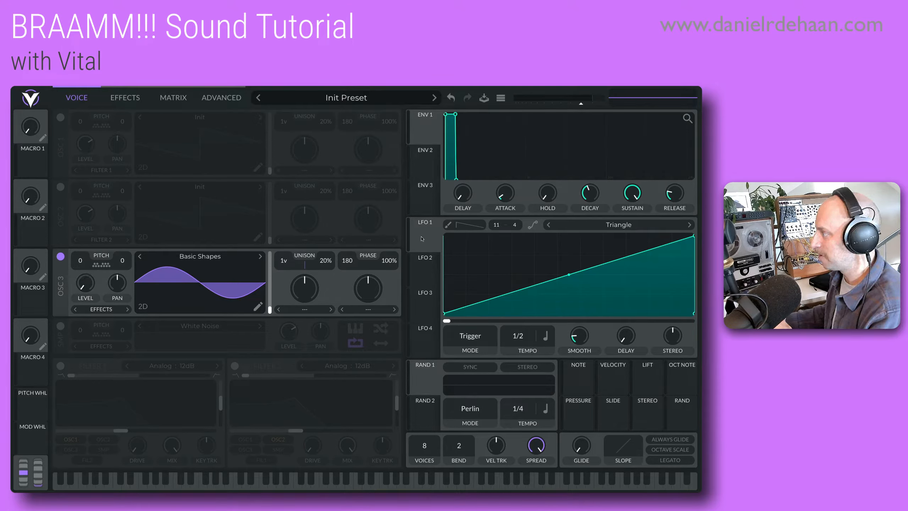
pyautogui.moveTo(437, 247)
pyautogui.moveTo(425, 239); pyautogui.dragTo(88, 287)
# Step: Switch LFO 1's rate from tempo sync to seconds and set it to 4 seconds
pyautogui.click(545, 336)
pyautogui.click(554, 355)
pyautogui.moveTo(515, 335)
pyautogui.mouseDown()
pyautogui.moveTo(512, 309)
pyautogui.moveTo(508, 361)
pyautogui.moveTo(508, 338)
pyautogui.mouseUp()
pyautogui.rightClick(508, 338)
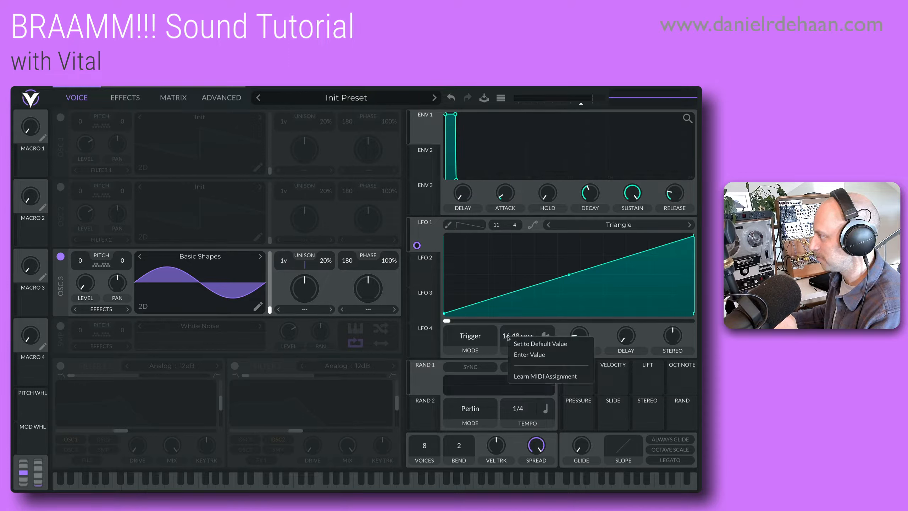
pyautogui.click(535, 355)
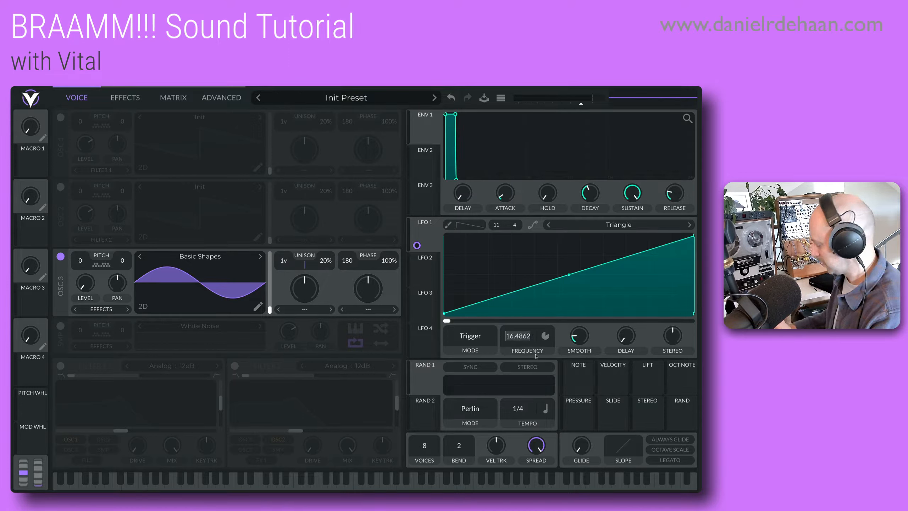
pyautogui.write('4')
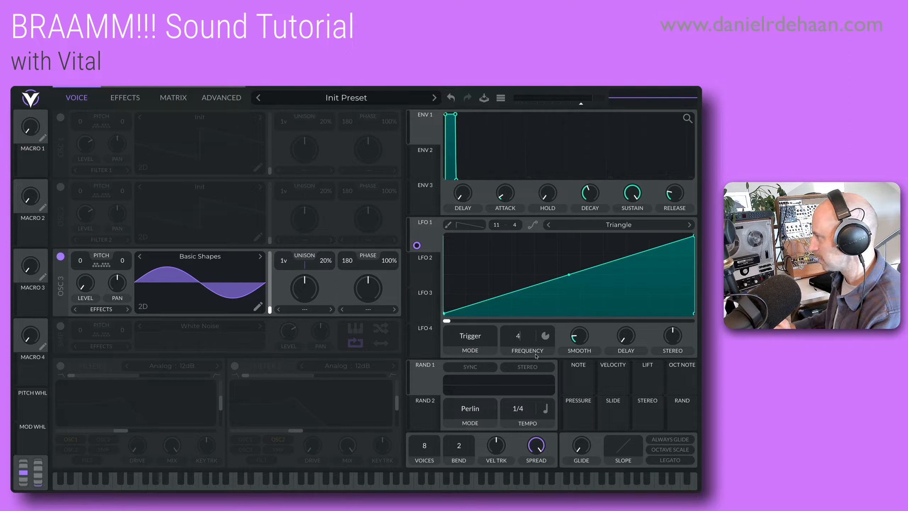
pyautogui.press('Return')
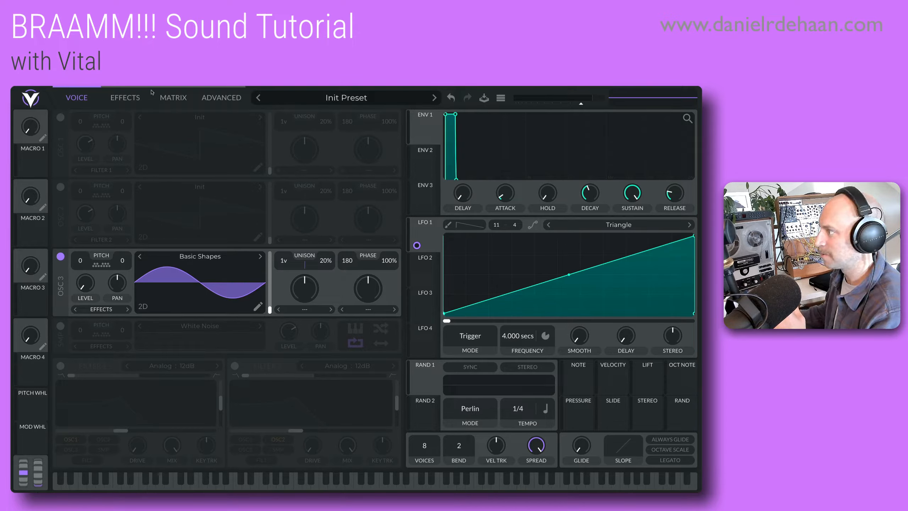
# Step: Reshape the modulation remap curve for Osc 3 Level into a steep curved drop from full to a low point near the start
pyautogui.click(173, 97)
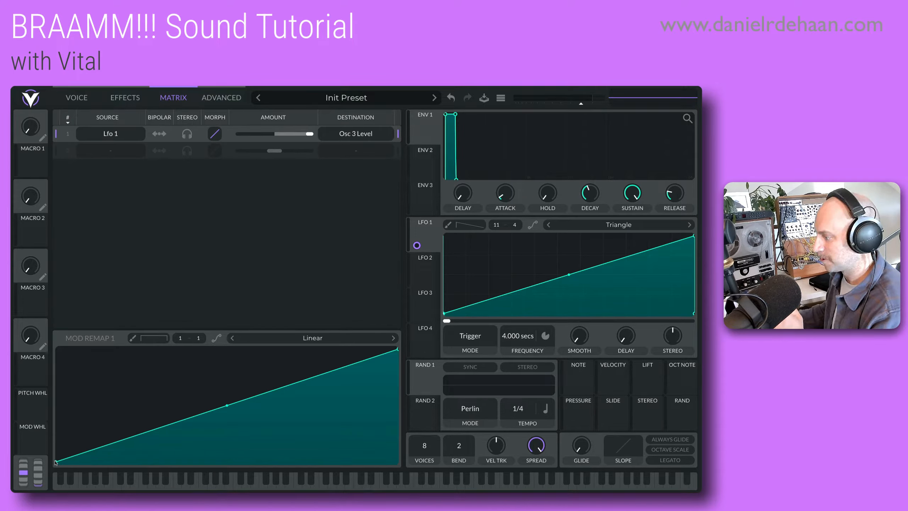
pyautogui.moveTo(56, 461); pyautogui.dragTo(289, 343)
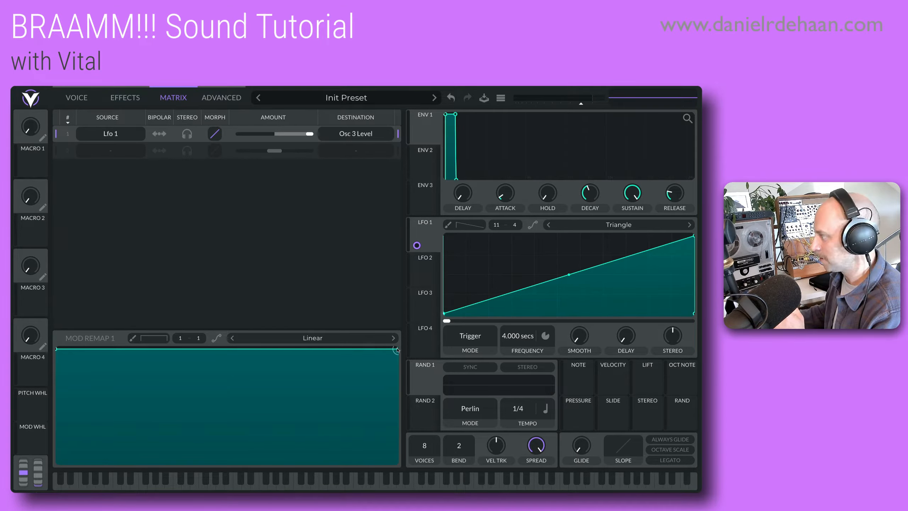
pyautogui.moveTo(398, 350); pyautogui.dragTo(398, 461)
pyautogui.moveTo(227, 406); pyautogui.dragTo(227, 450)
pyautogui.doubleClick(81, 454)
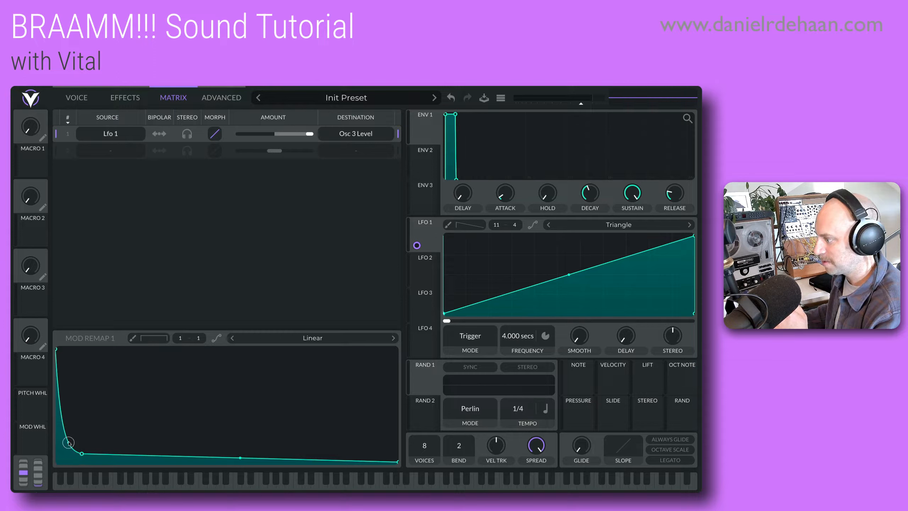
pyautogui.moveTo(69, 443); pyautogui.dragTo(69, 446)
# Step: Add a peak at about half height past the middle of the Osc 3 Level remap and bow both slopes slightly upward
pyautogui.moveTo(240, 458); pyautogui.dragTo(251, 405)
pyautogui.moveTo(323, 433); pyautogui.dragTo(324, 425)
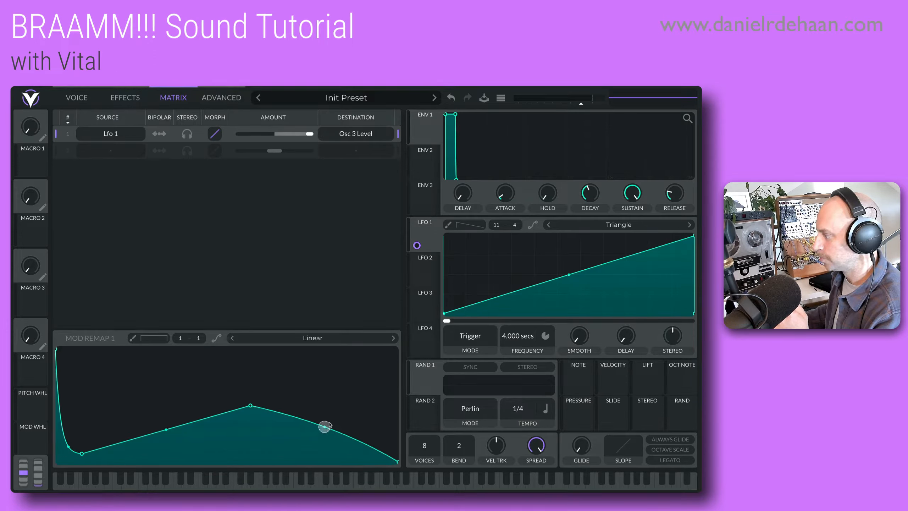
pyautogui.moveTo(165, 430); pyautogui.dragTo(167, 428)
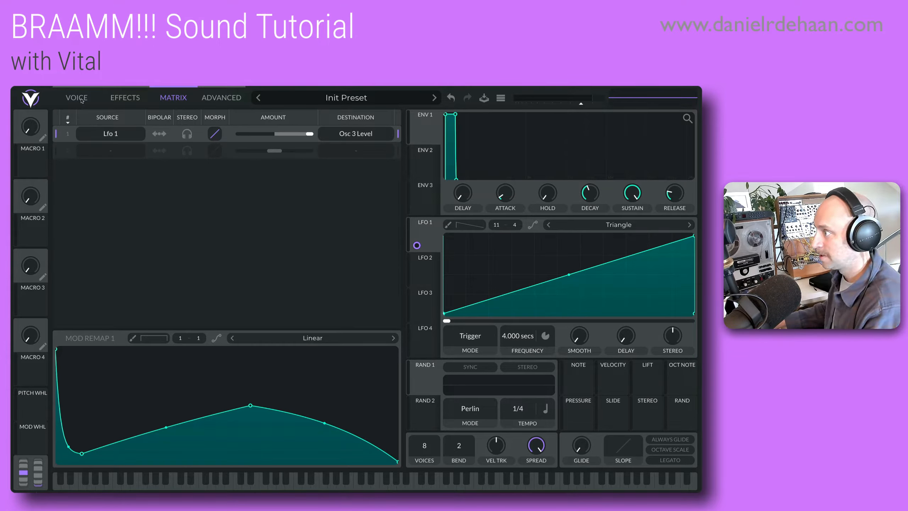
# Step: Set LFO 1's mode to Envelope and transpose oscillator 3 to -12 semitones
pyautogui.click(81, 100)
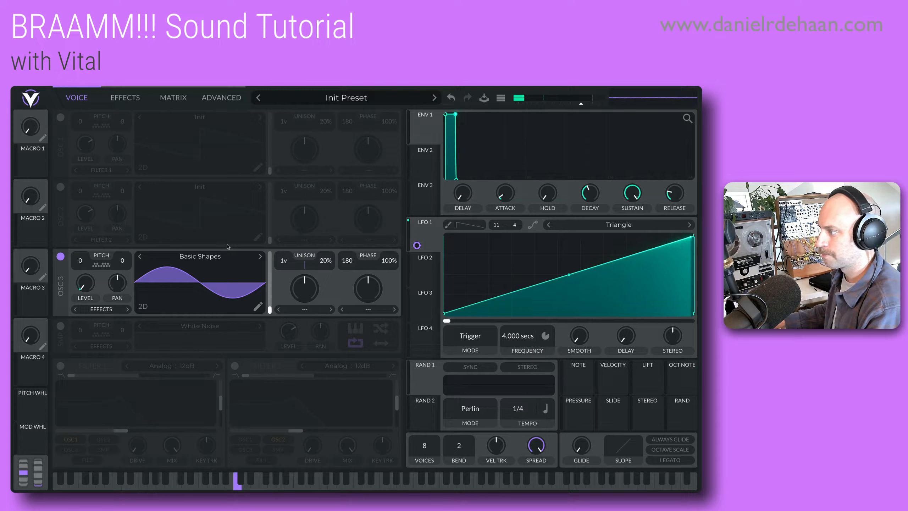
pyautogui.click(469, 341)
pyautogui.click(471, 380)
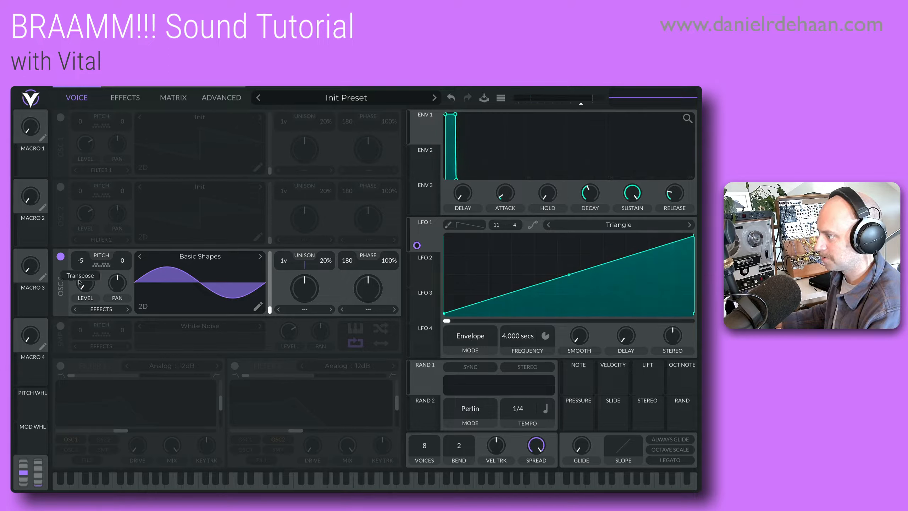
pyautogui.moveTo(80, 264); pyautogui.dragTo(79, 295)
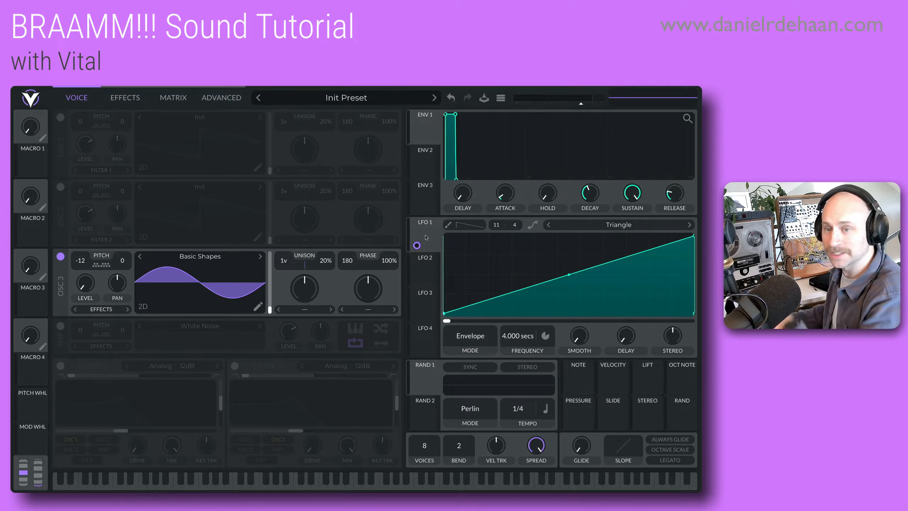
# Step: Assign LFO 1 to oscillator 3's transpose and enter an exact modulation amount
pyautogui.moveTo(417, 245); pyautogui.dragTo(80, 268)
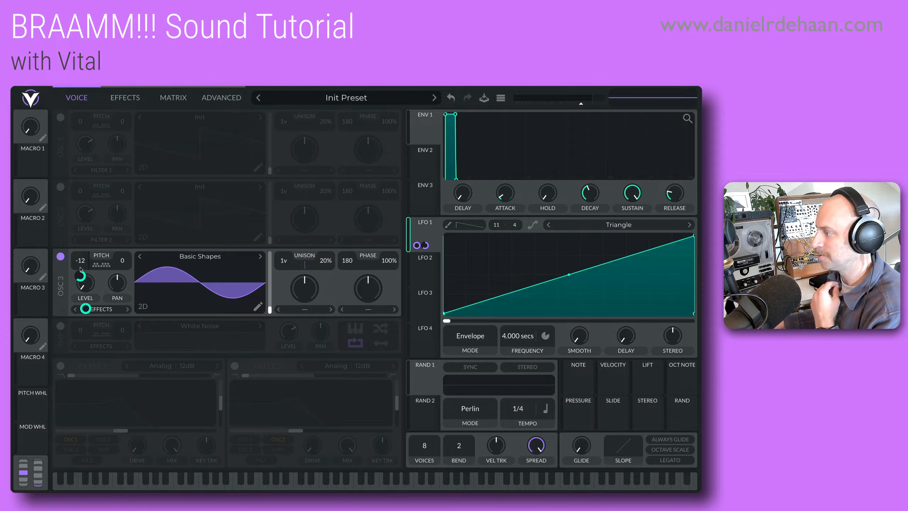
pyautogui.rightClick(81, 275)
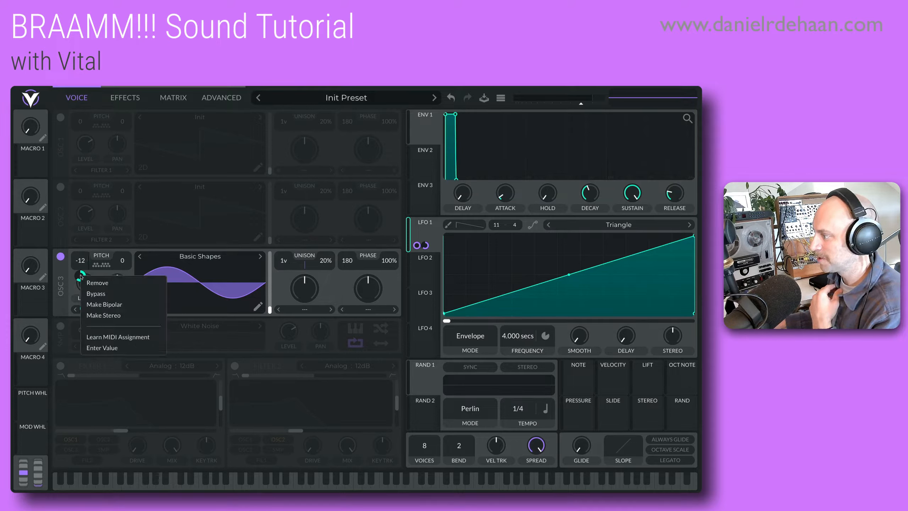
pyautogui.click(127, 349)
pyautogui.press('Return')
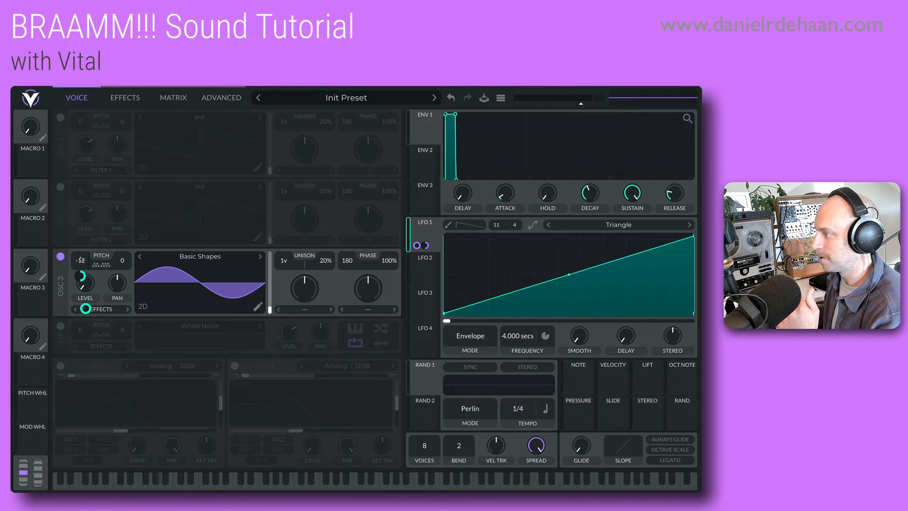
# Step: Reshape the Osc 3 Transpose remap into a steep curved drop from full to nearly zero near the start, and play a test note
pyautogui.click(174, 97)
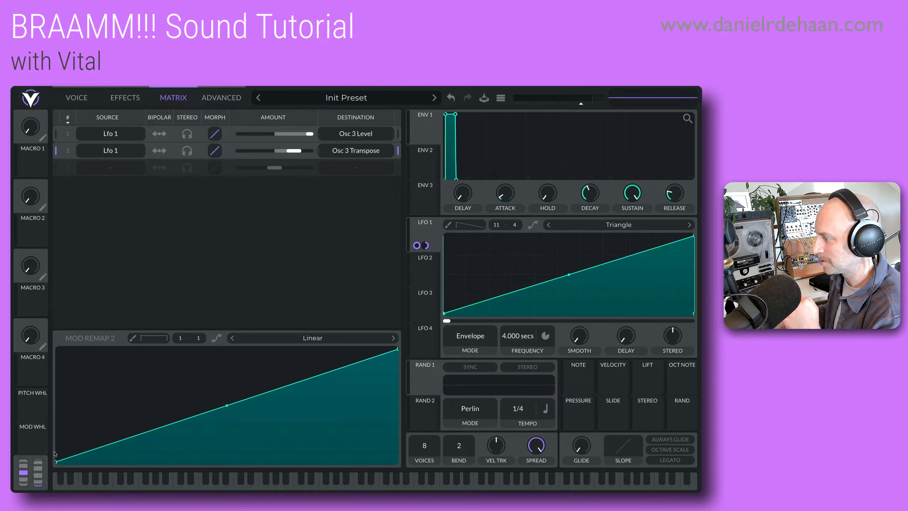
pyautogui.moveTo(56, 461); pyautogui.dragTo(57, 349)
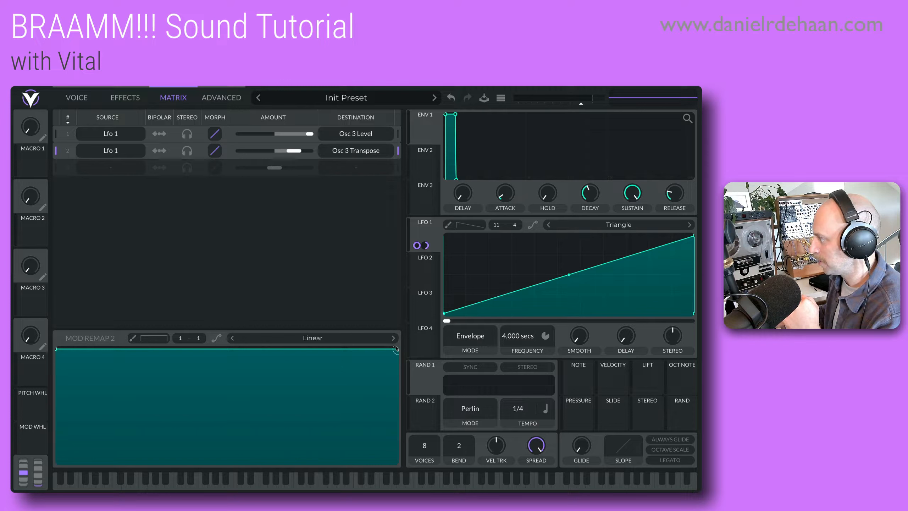
pyautogui.moveTo(397, 349); pyautogui.dragTo(398, 461)
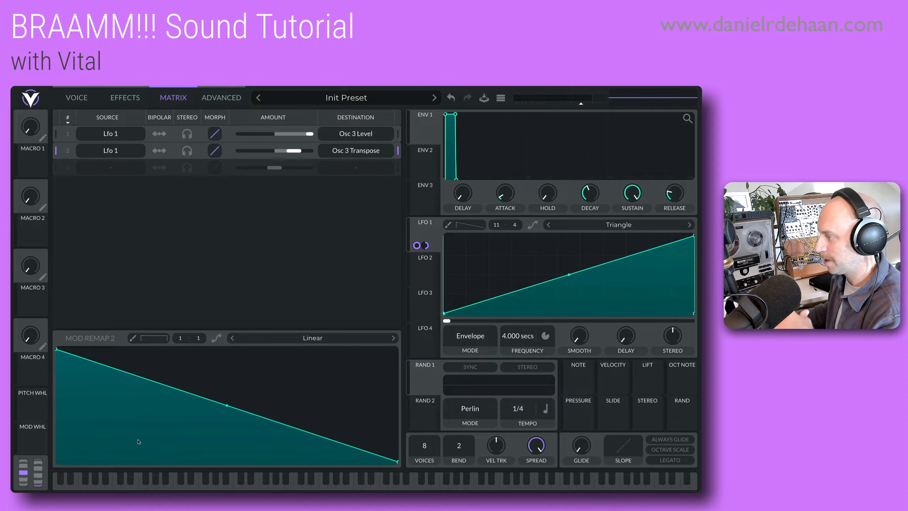
pyautogui.doubleClick(163, 385)
pyautogui.moveTo(162, 384); pyautogui.dragTo(75, 453)
pyautogui.moveTo(66, 400); pyautogui.dragTo(73, 459)
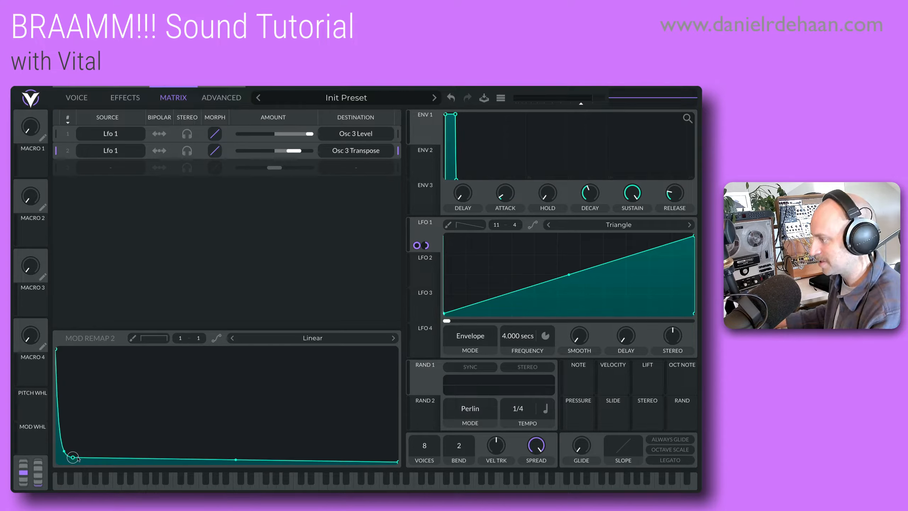
pyautogui.press('a')
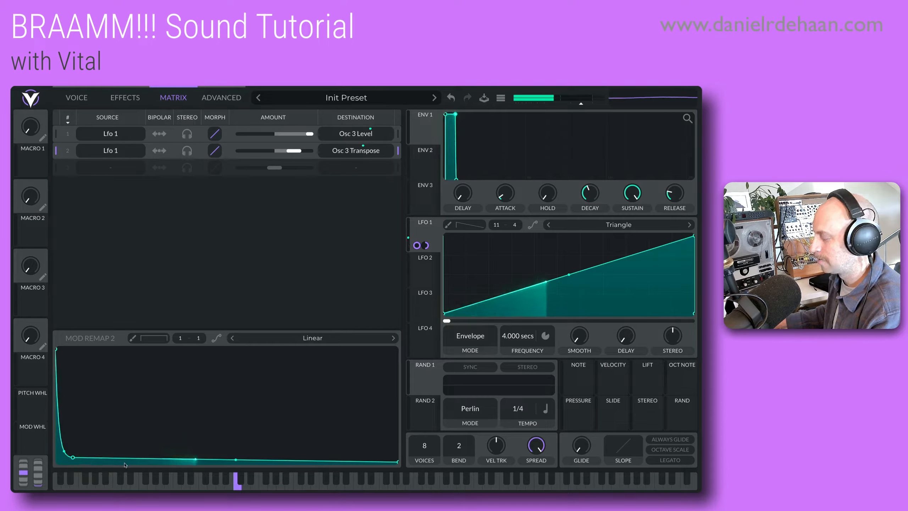
# Step: Add a breakpoint to the tail of the Osc 3 Transpose remap, forming a low hump with a slightly bowed falling side
pyautogui.doubleClick(183, 458)
pyautogui.moveTo(182, 458); pyautogui.dragTo(189, 448)
pyautogui.moveTo(294, 457); pyautogui.dragTo(294, 453)
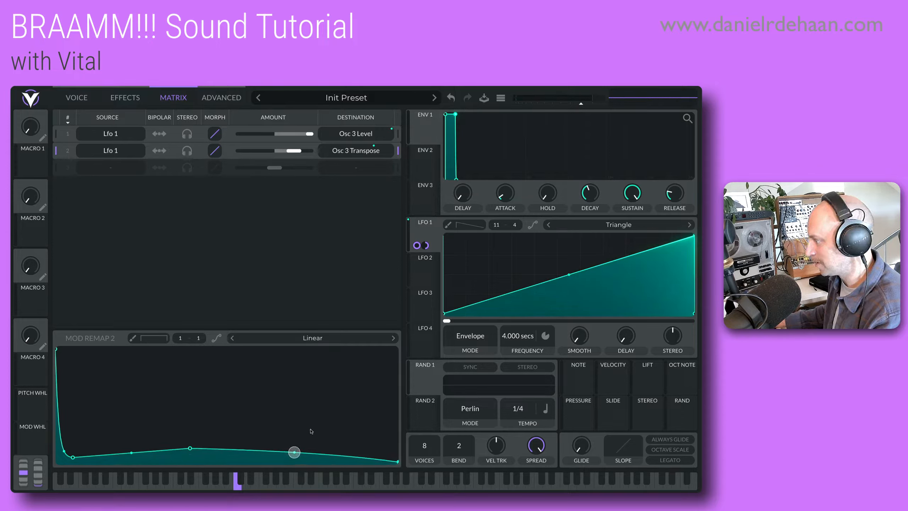
pyautogui.moveTo(73, 458); pyautogui.dragTo(72, 460)
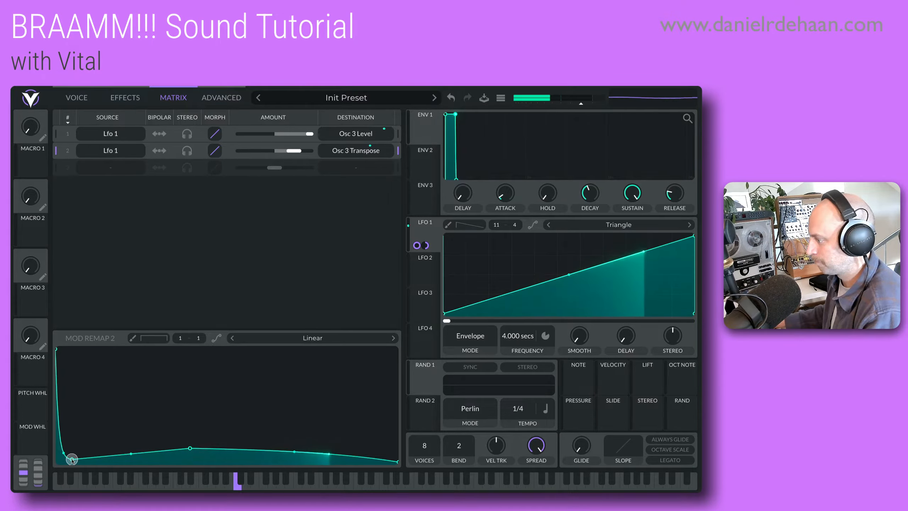
# Step: Raise the Osc 3 Transpose remap's first low point and lower the middle breakpoint so the tail descends gently
pyautogui.moveTo(72, 459); pyautogui.dragTo(72, 449)
pyautogui.moveTo(189, 449); pyautogui.dragTo(178, 458)
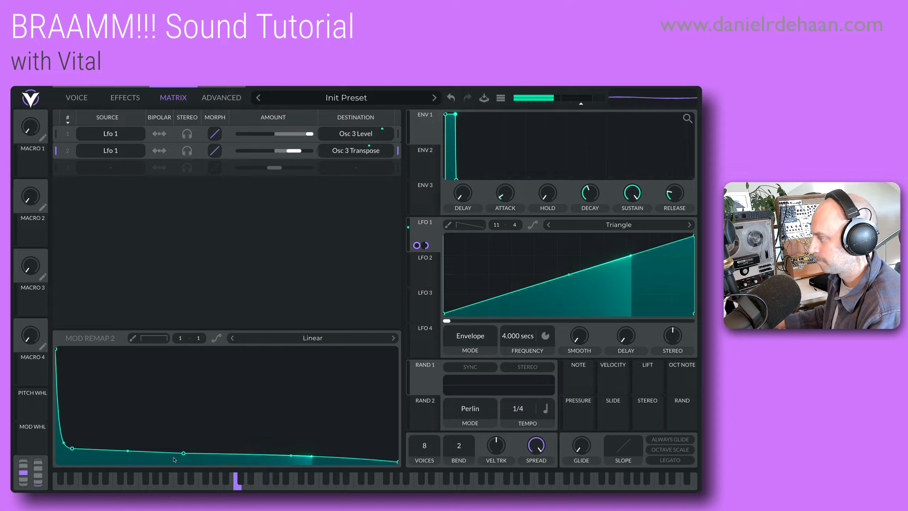
pyautogui.moveTo(291, 456); pyautogui.dragTo(291, 460)
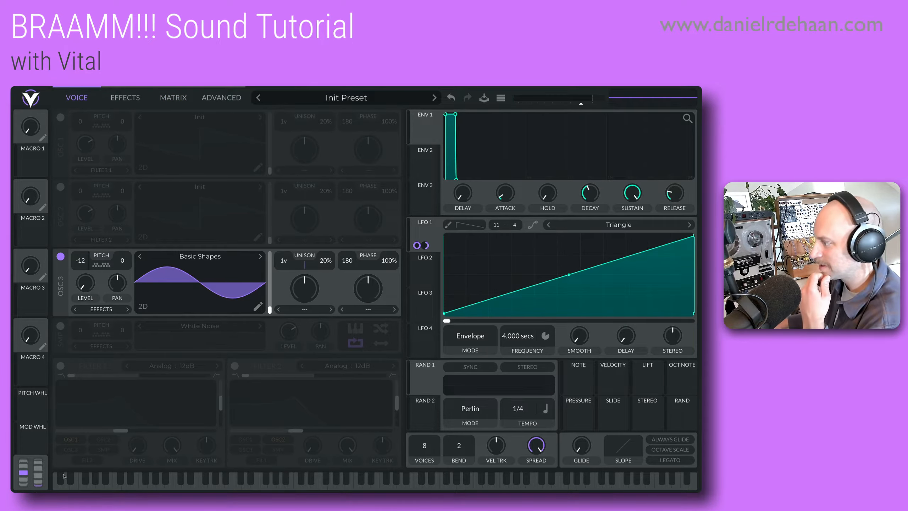
# Step: Enable the White Noise sampler, turn its level down to zero, and assign LFO 1 to the sample level
pyautogui.click(60, 325)
pyautogui.moveTo(287, 331); pyautogui.dragTo(288, 386)
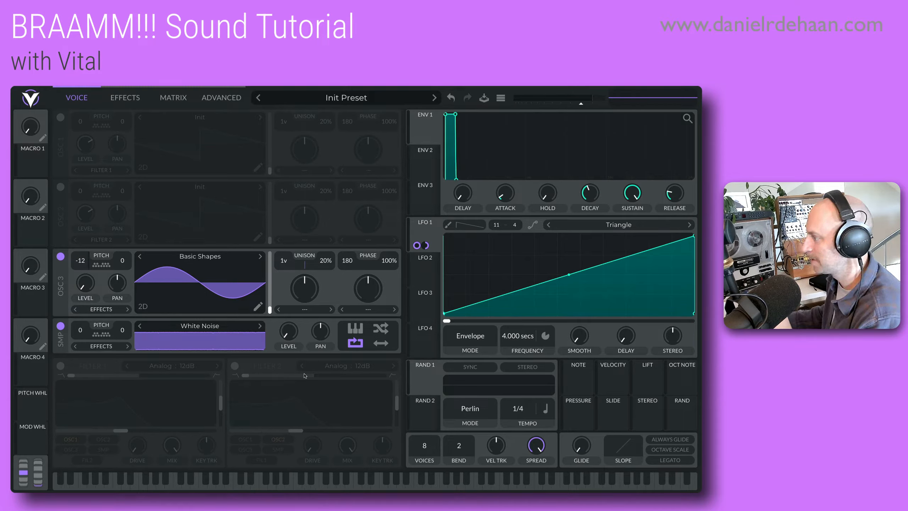
pyautogui.moveTo(424, 230); pyautogui.dragTo(286, 335)
# Step: Reshape the Sample Level remap into a steep curved drop from full to zero near the start, staying flat at zero after that
pyautogui.click(174, 101)
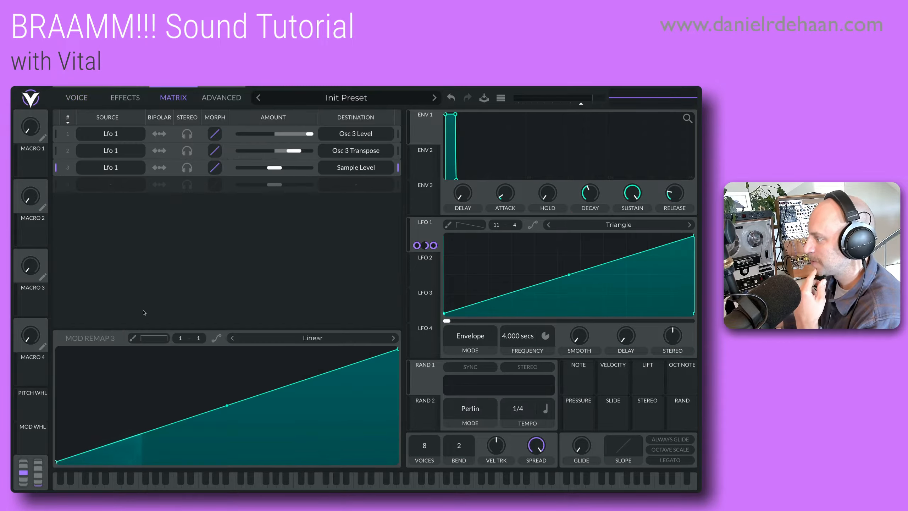
pyautogui.moveTo(395, 349); pyautogui.dragTo(395, 463)
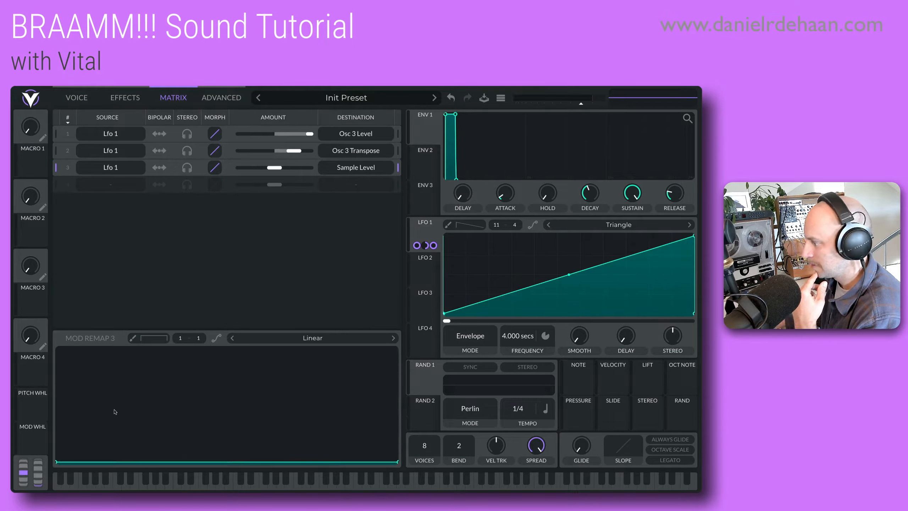
pyautogui.moveTo(57, 460); pyautogui.dragTo(57, 350)
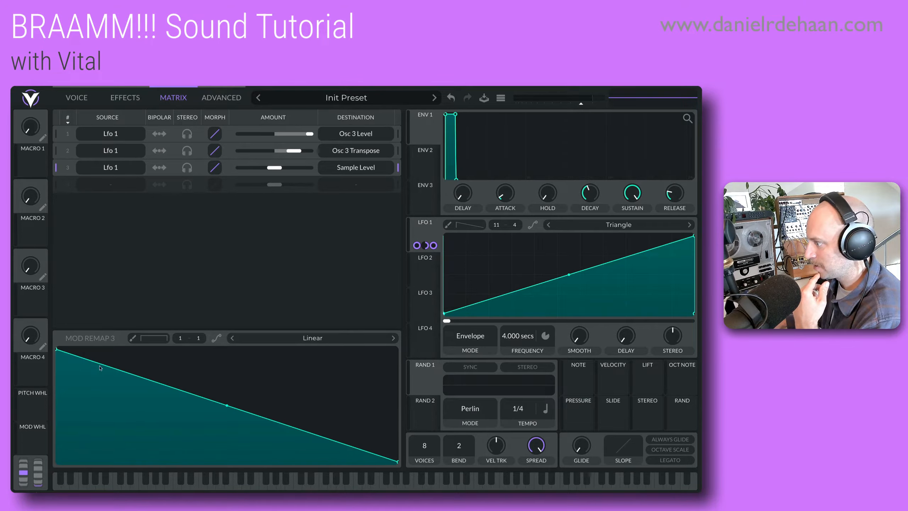
pyautogui.doubleClick(100, 369)
pyautogui.moveTo(101, 368); pyautogui.dragTo(89, 462)
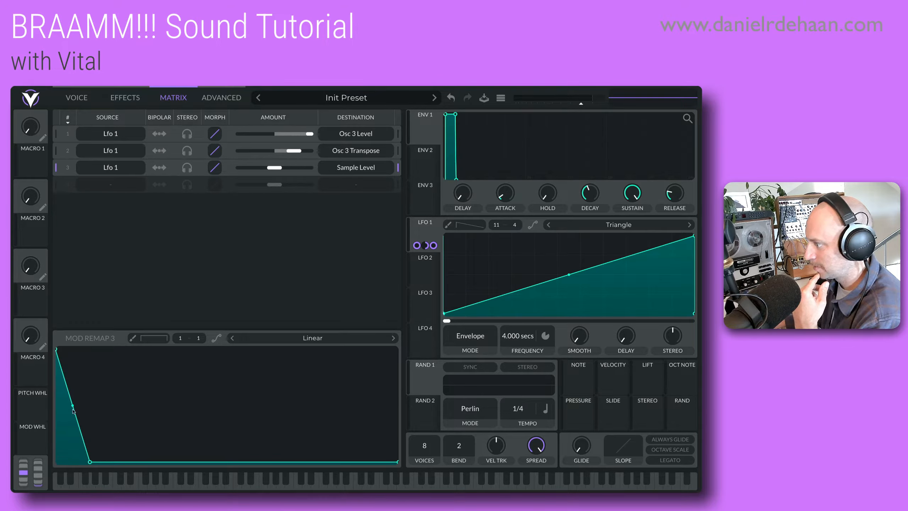
pyautogui.moveTo(74, 411); pyautogui.dragTo(66, 481)
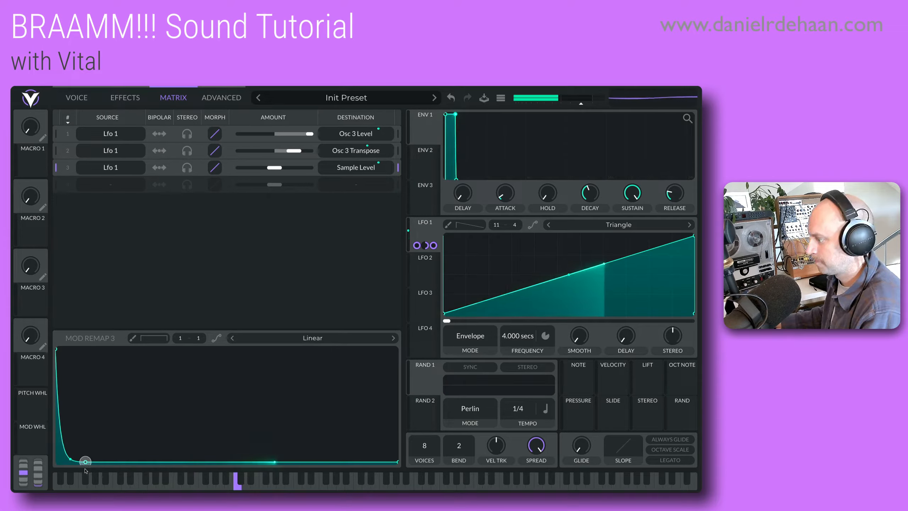
# Step: Route Osc 3 to Direct Out and the White Noise sampler to Filter 1
pyautogui.click(77, 97)
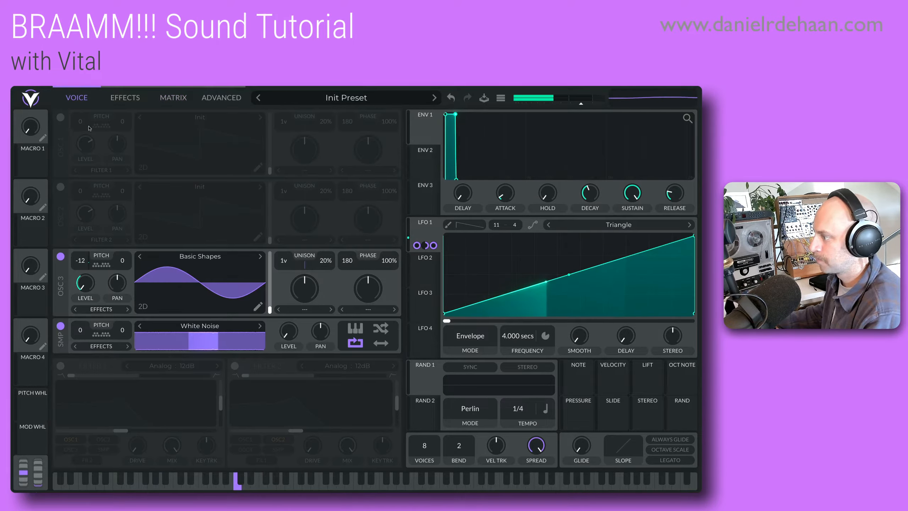
pyautogui.click(102, 309)
pyautogui.click(112, 368)
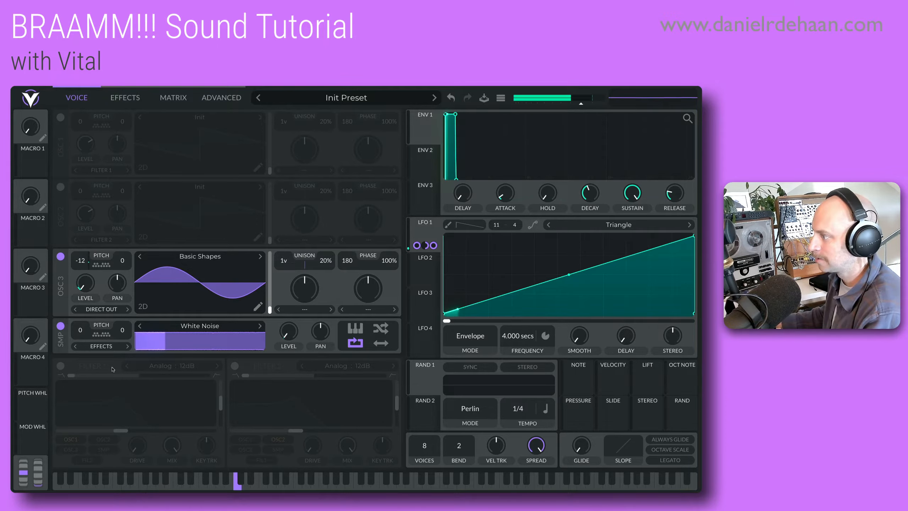
pyautogui.click(109, 349)
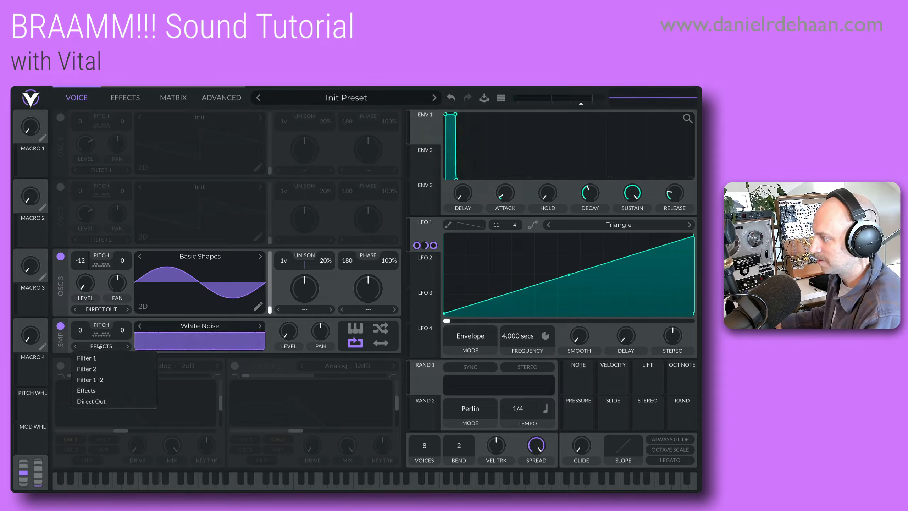
pyautogui.click(112, 357)
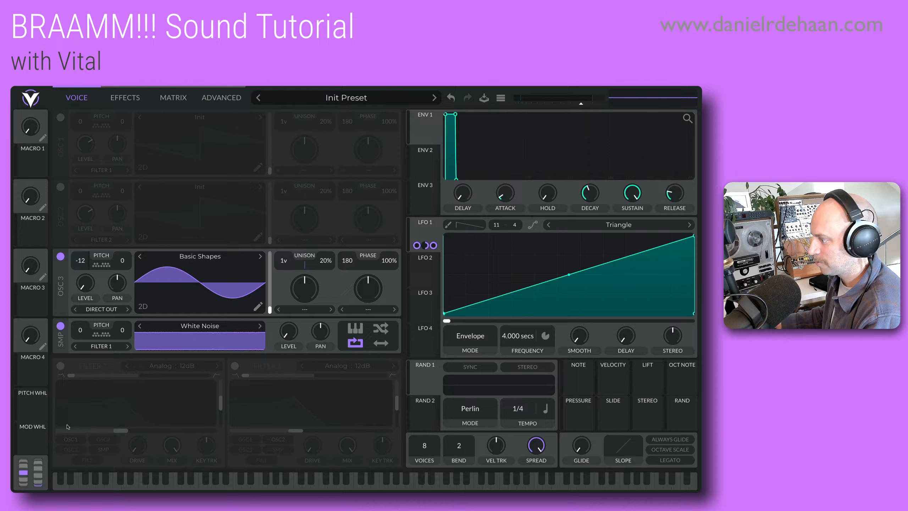
# Step: Enable Filter 1, remove its resonance, and raise its cutoff to open up the low-pass on the noise
pyautogui.click(61, 365)
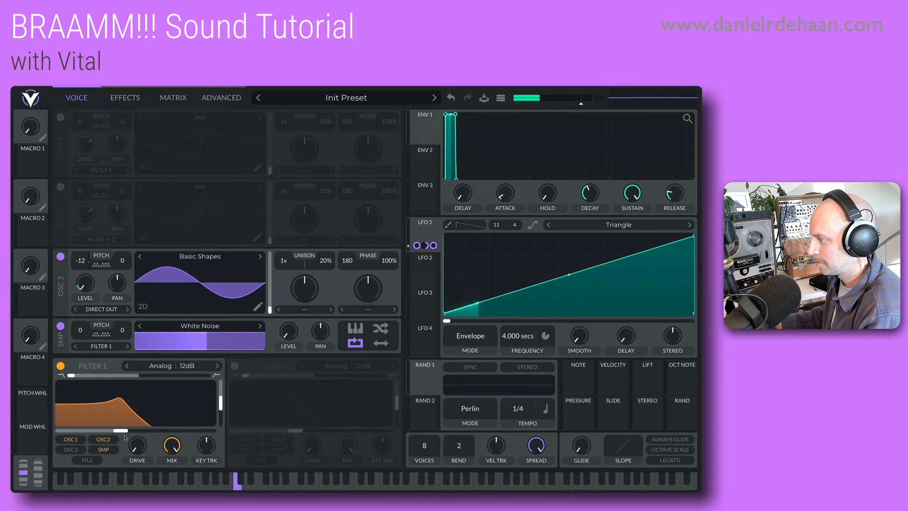
pyautogui.moveTo(125, 437); pyautogui.dragTo(147, 437)
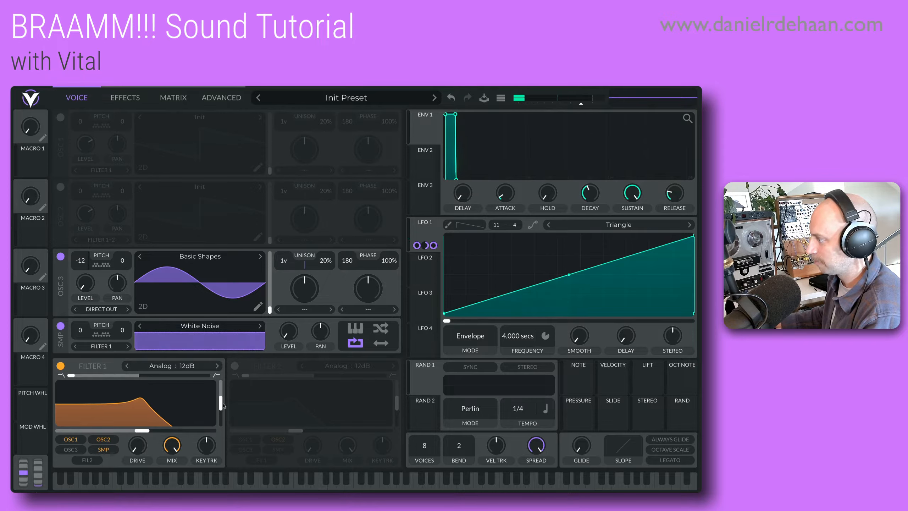
pyautogui.moveTo(222, 403); pyautogui.dragTo(222, 426)
pyautogui.moveTo(142, 431); pyautogui.dragTo(164, 432)
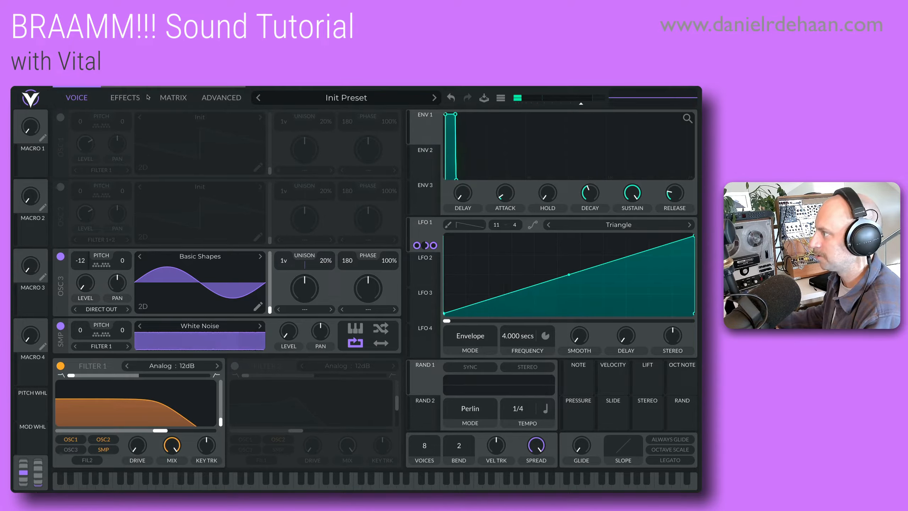
# Step: Shorten the Sample Level remap's initial drop by moving its low breakpoint closer to the start, and raise the sample level's LFO 1 amount
pyautogui.click(173, 97)
pyautogui.moveTo(85, 463); pyautogui.dragTo(68, 467)
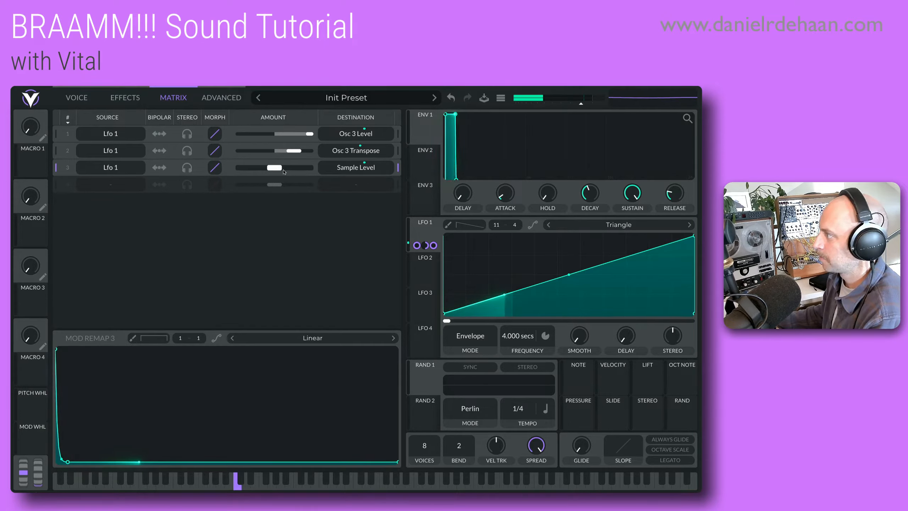
pyautogui.click(77, 97)
pyautogui.moveTo(291, 357)
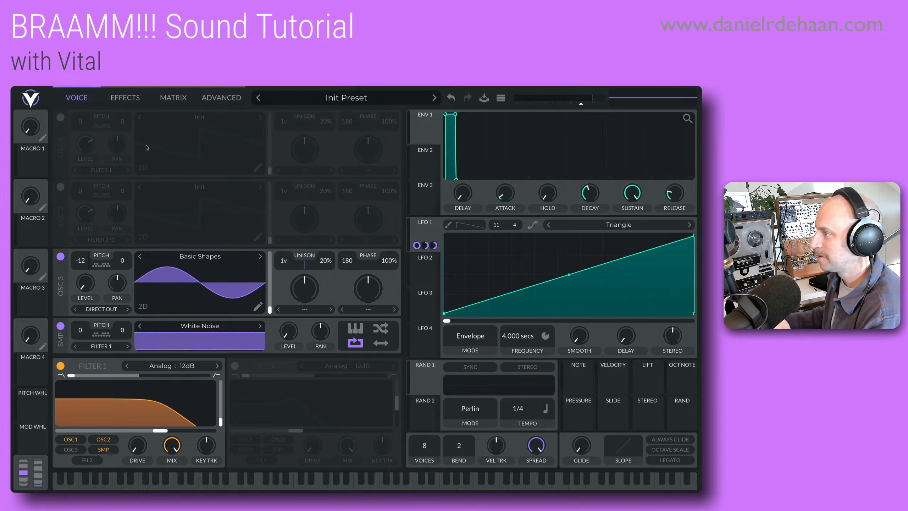
# Step: Enable Osc 1 and set its unison to 16 voices with 5% detune
pyautogui.click(60, 118)
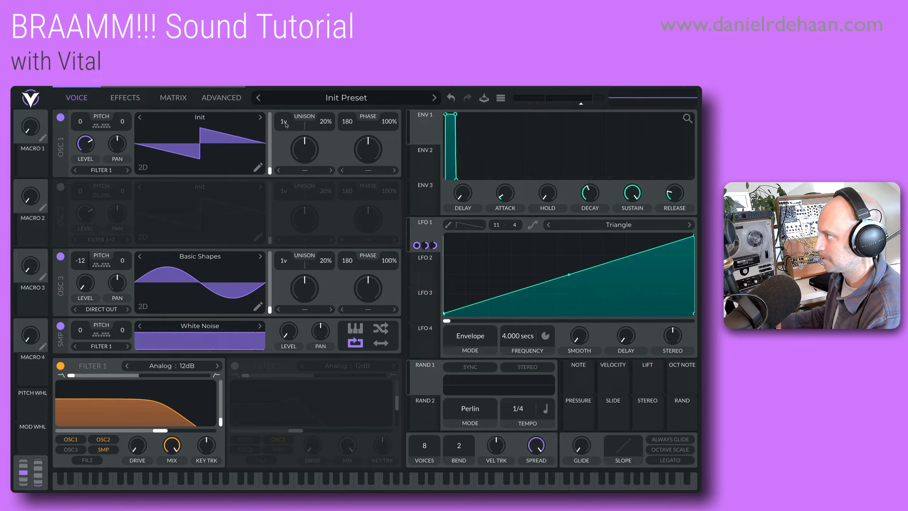
pyautogui.moveTo(285, 123); pyautogui.dragTo(286, 103)
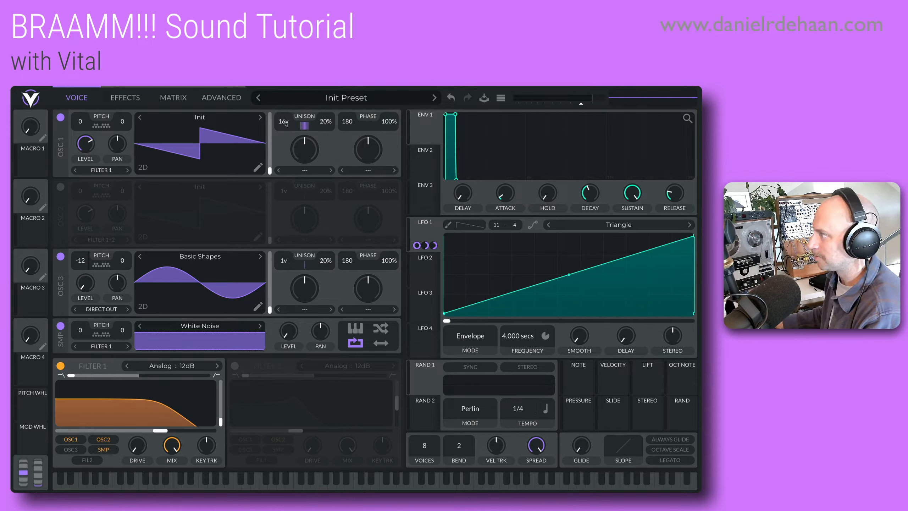
pyautogui.moveTo(285, 124); pyautogui.dragTo(233, 225)
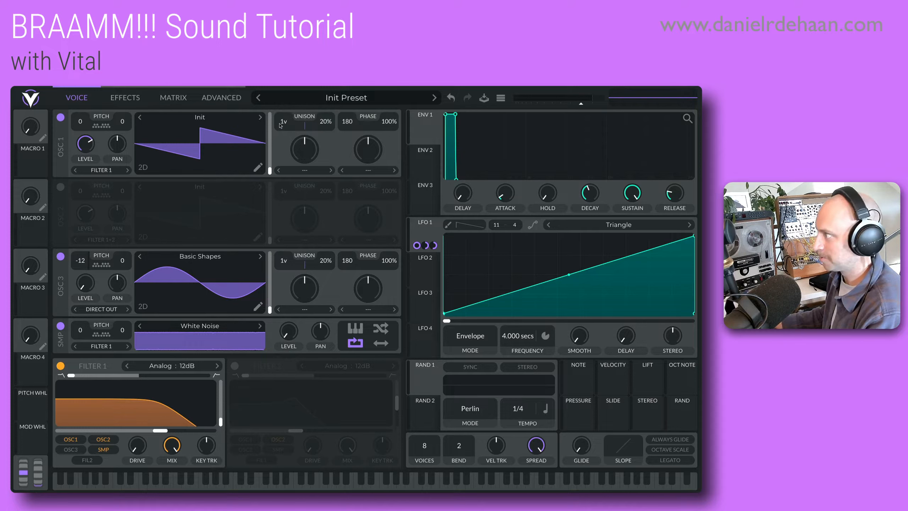
pyautogui.moveTo(283, 124); pyautogui.dragTo(285, 90)
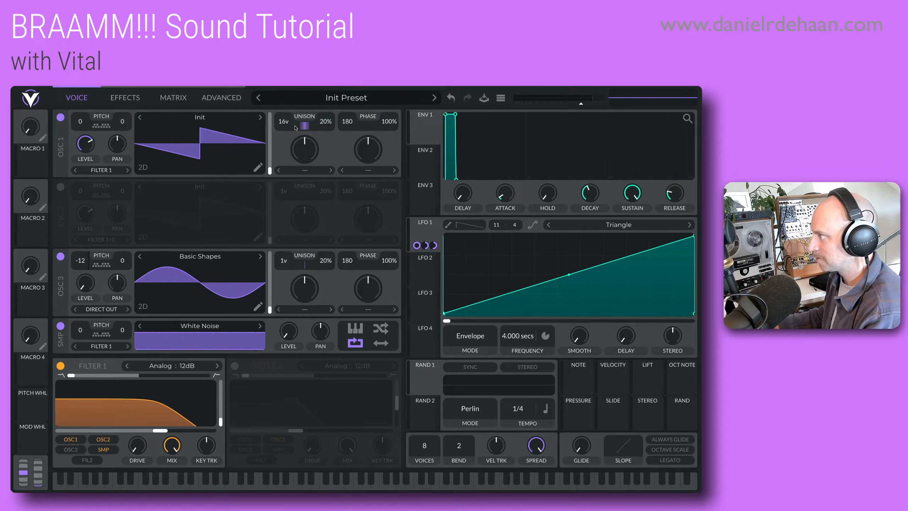
pyautogui.moveTo(326, 122)
pyautogui.mouseDown()
pyautogui.moveTo(325, 142)
pyautogui.moveTo(327, 106)
pyautogui.moveTo(323, 134)
pyautogui.mouseUp()
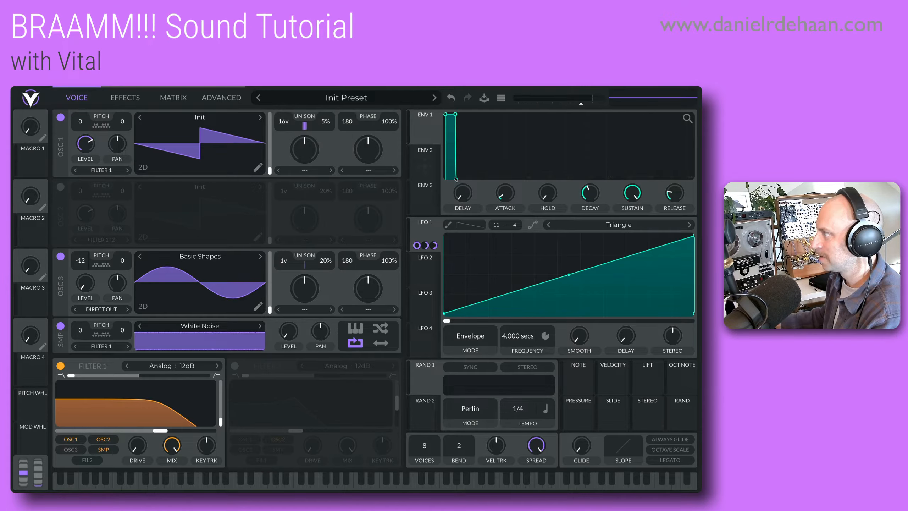
# Step: Assign LFO 1 to Osc 1 Unison Detune and bend its remap into a curve that stays low and rises steeply at the end
pyautogui.moveTo(417, 245); pyautogui.dragTo(326, 134)
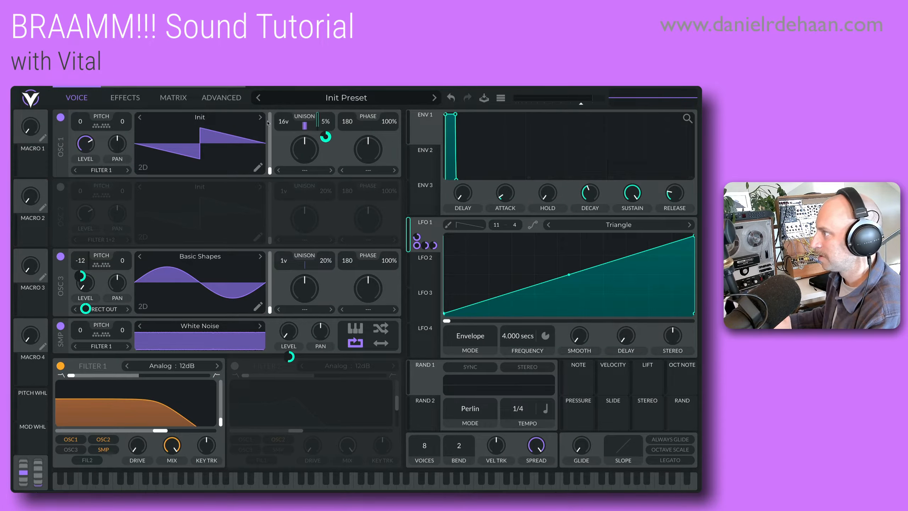
pyautogui.click(174, 98)
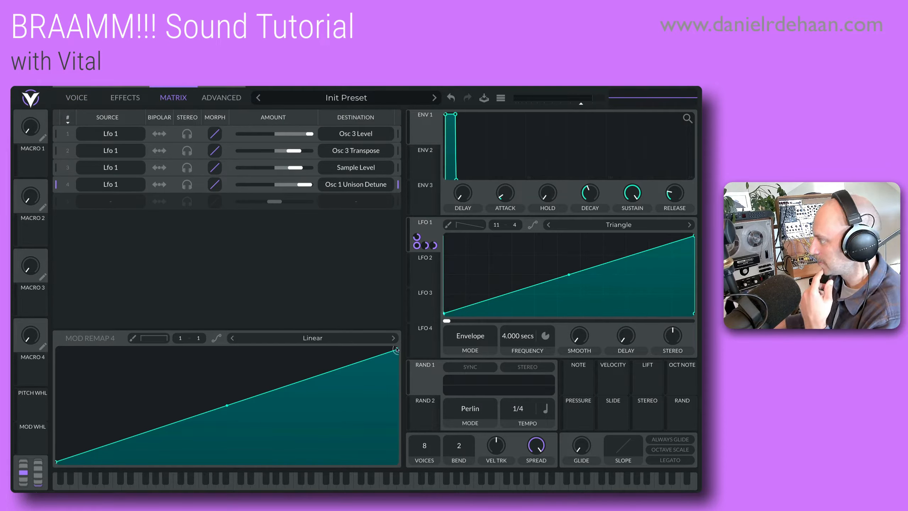
pyautogui.moveTo(226, 406); pyautogui.dragTo(234, 467)
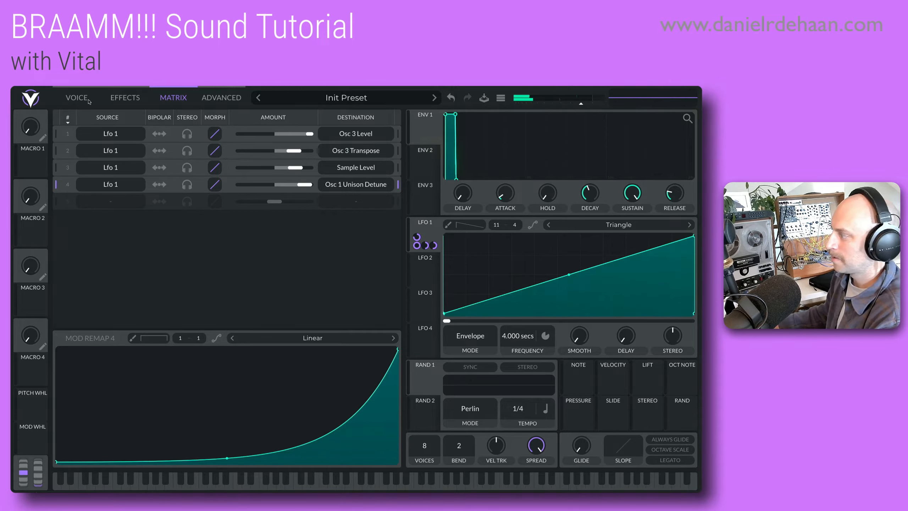
# Step: Reduce the LFO 1 modulation amount on Osc 1's unison detune
pyautogui.click(76, 98)
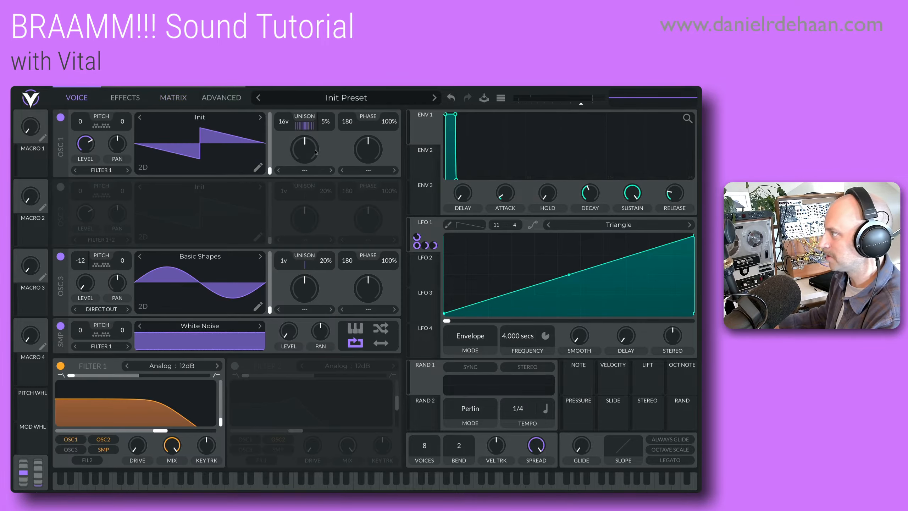
pyautogui.moveTo(325, 137)
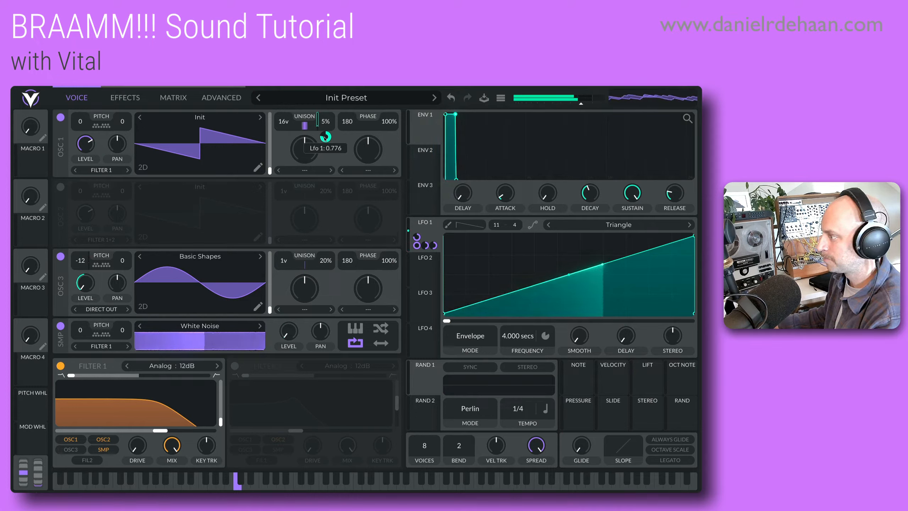
pyautogui.moveTo(325, 139); pyautogui.dragTo(325, 170)
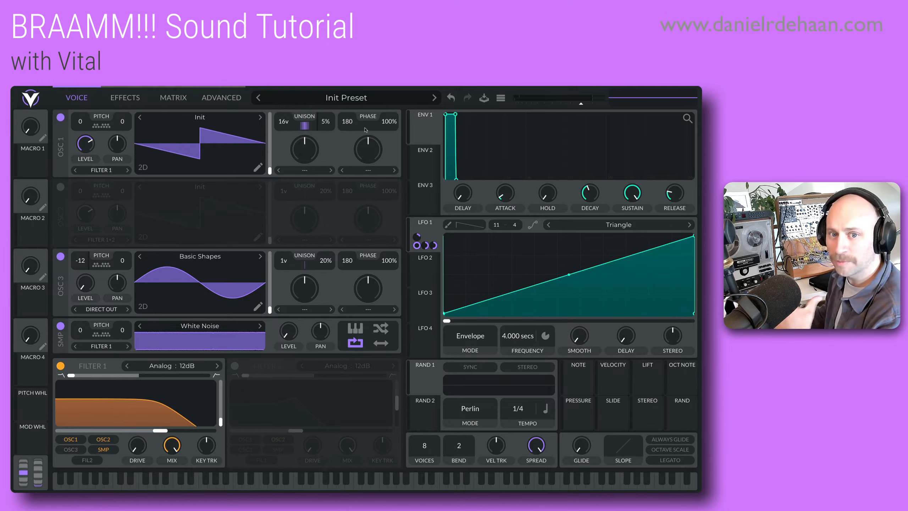
# Step: Try Osc 1's phase randomization at 0%, audition a note, and return the setting to 100%
pyautogui.moveTo(390, 124); pyautogui.dragTo(390, 175)
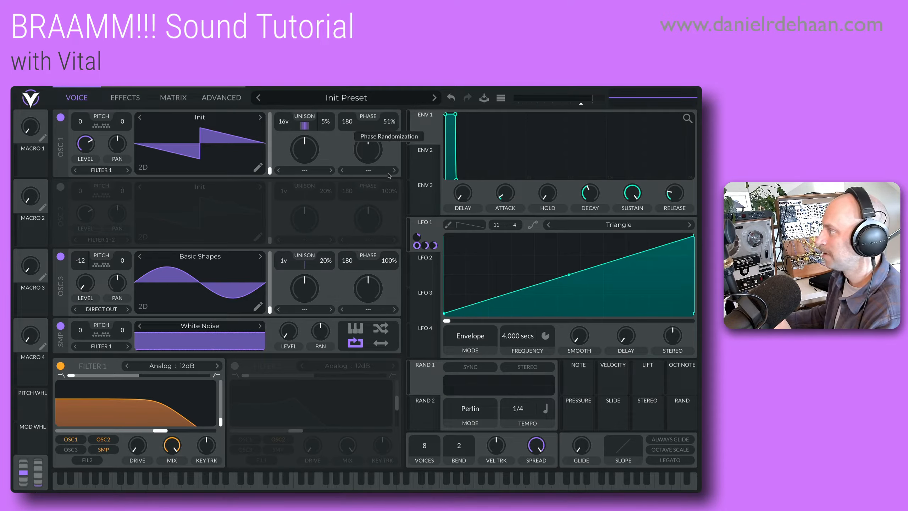
pyautogui.moveTo(391, 253); pyautogui.dragTo(391, 254)
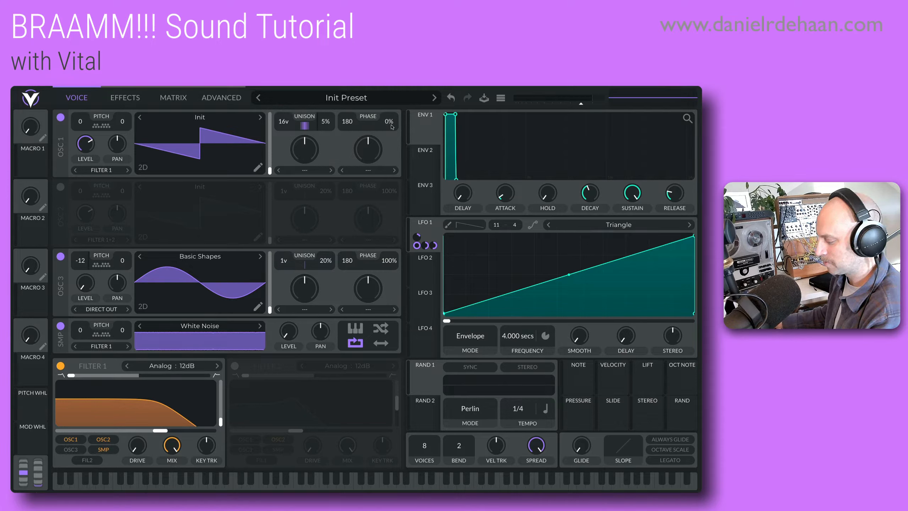
pyautogui.press('a')
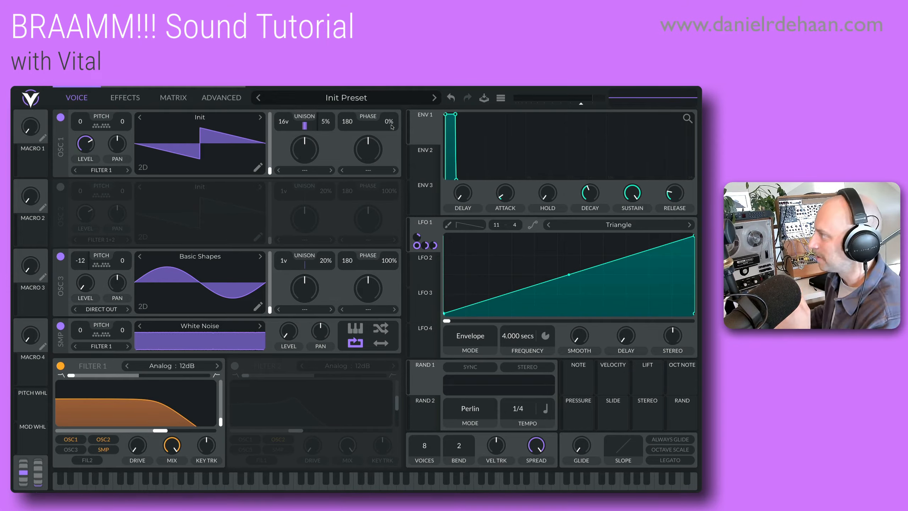
pyautogui.moveTo(391, 126); pyautogui.dragTo(392, 102)
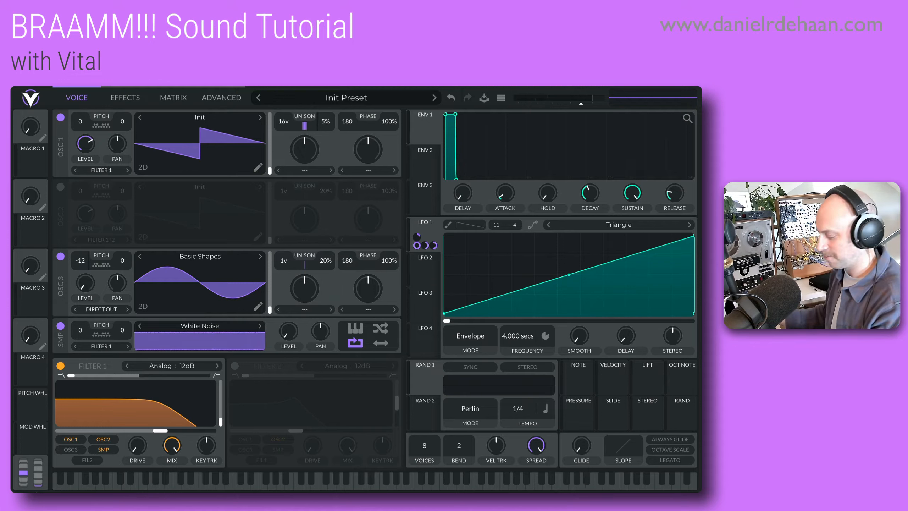
# Step: Set Osc 1's phase randomization to 54%
pyautogui.moveTo(394, 123); pyautogui.dragTo(393, 160)
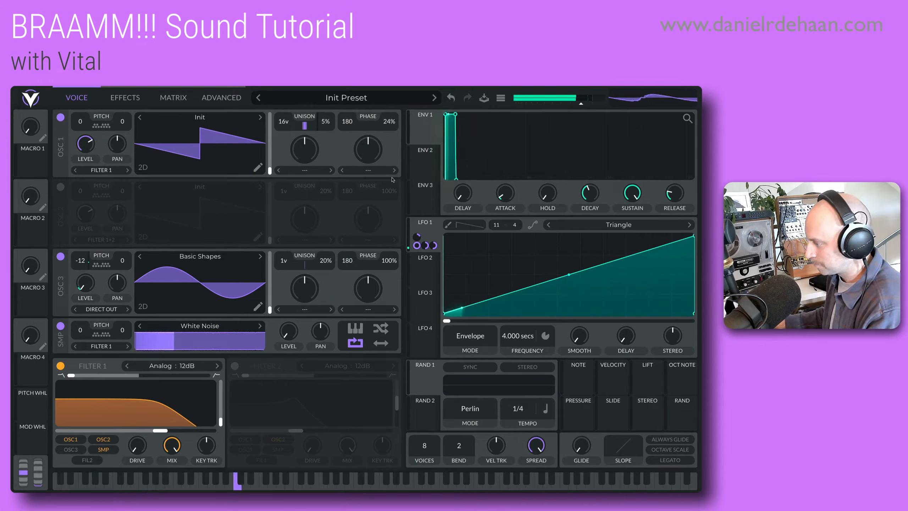
pyautogui.moveTo(393, 126); pyautogui.dragTo(393, 114)
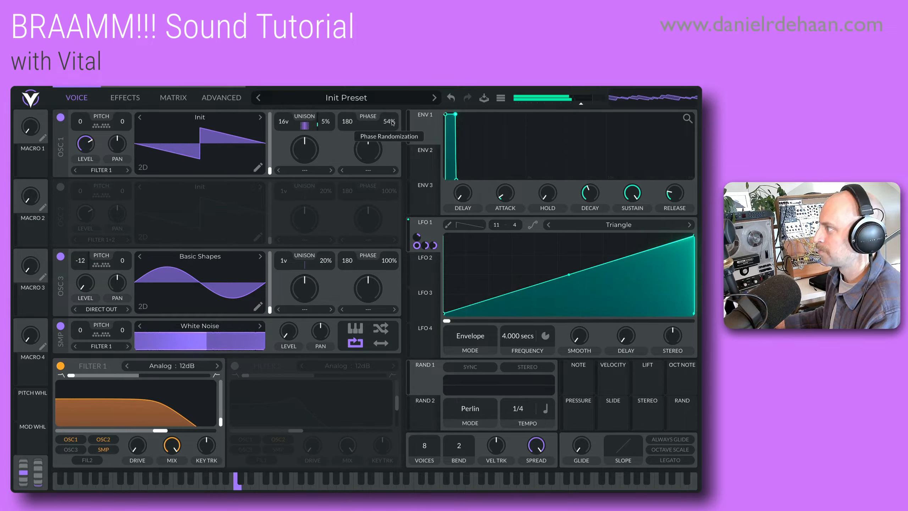
pyautogui.moveTo(327, 123)
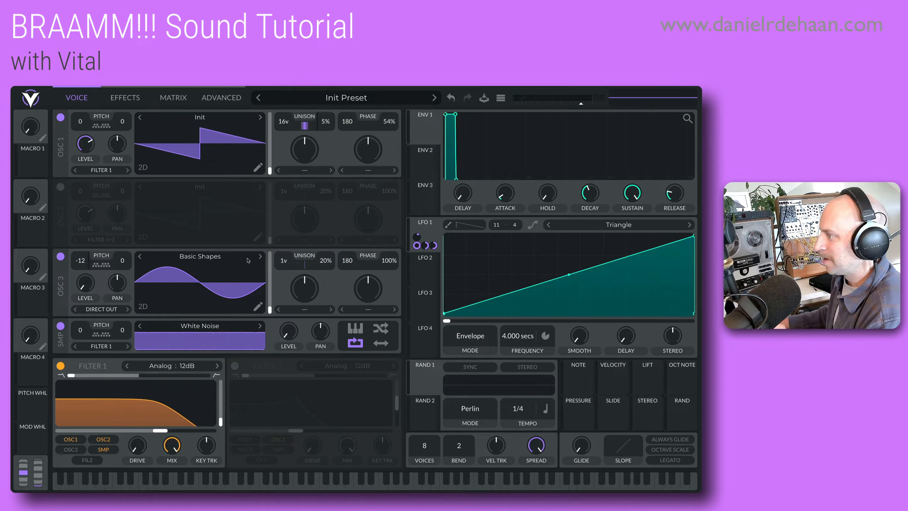
# Step: Enable Osc 2 and shape Envelope 1 with a longer hold, zero sustain, and a decay curve that bows downward
pyautogui.click(60, 187)
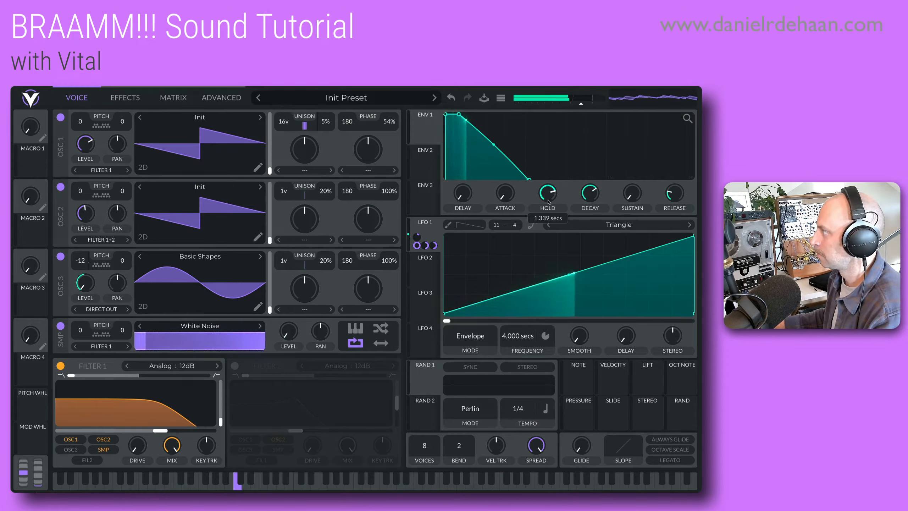
pyautogui.moveTo(548, 200); pyautogui.dragTo(546, 192)
pyautogui.moveTo(508, 145); pyautogui.dragTo(507, 158)
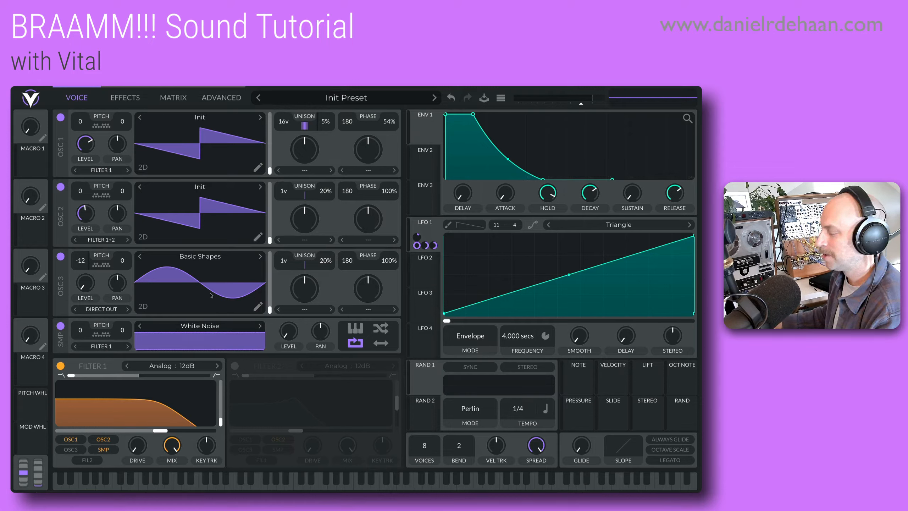
# Step: Change Filter 1's type to Dirty 12dB and turn up its drive
pyautogui.click(163, 369)
pyautogui.click(273, 387)
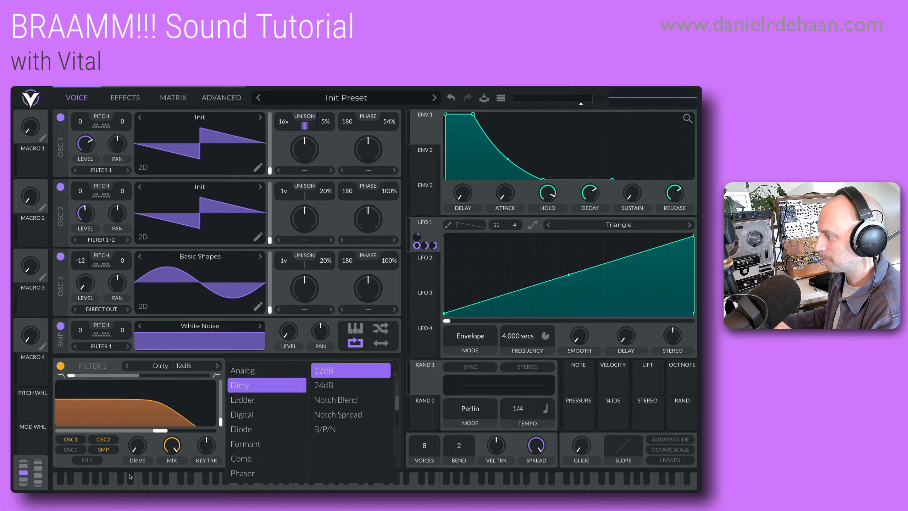
pyautogui.click(101, 366)
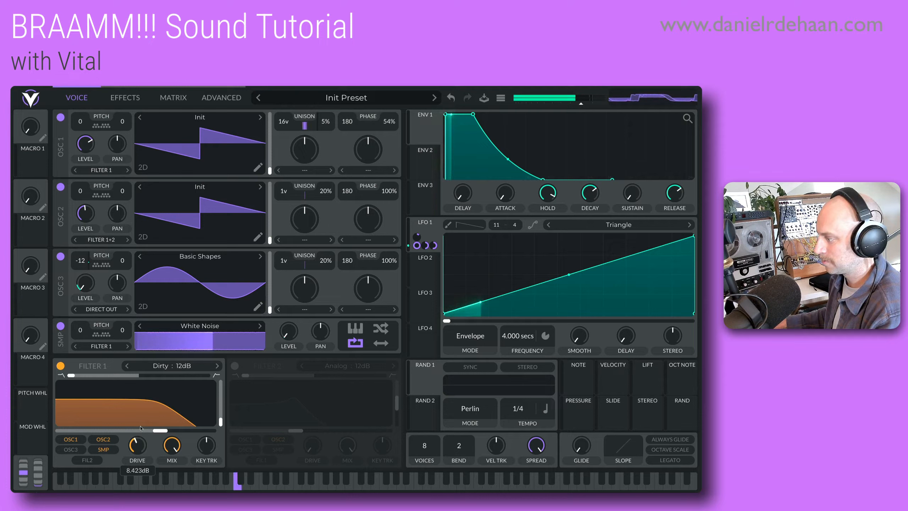
pyautogui.moveTo(137, 445); pyautogui.dragTo(141, 410)
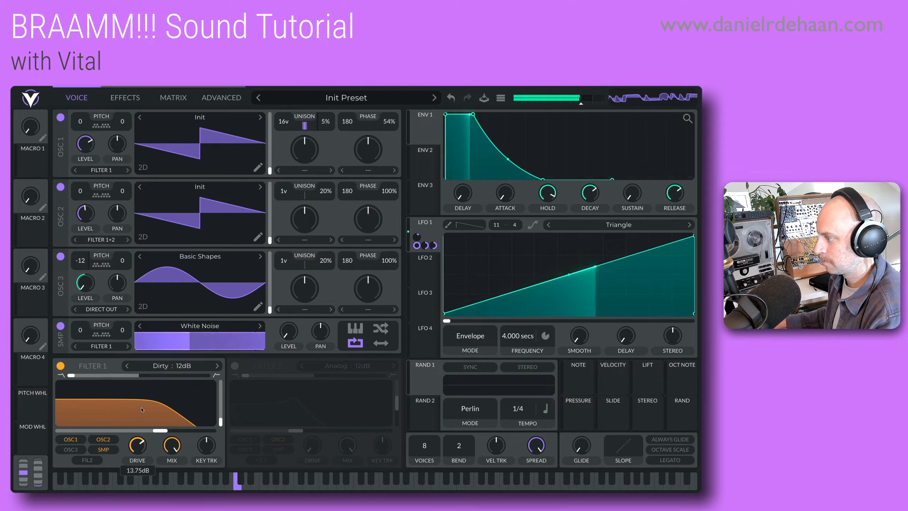
pyautogui.moveTo(142, 445); pyautogui.dragTo(142, 444)
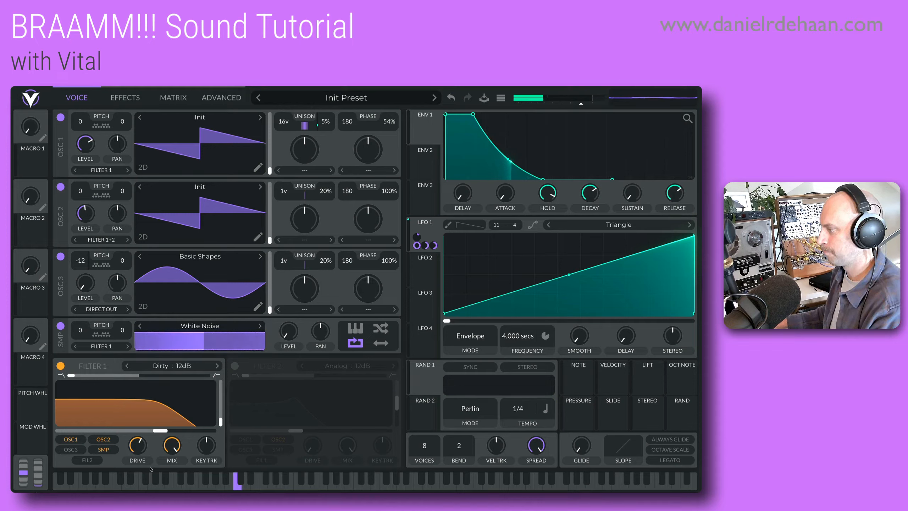
# Step: Enable Filter 2 with Filter 1 as its input and set its type to Dirty 12dB
pyautogui.click(235, 366)
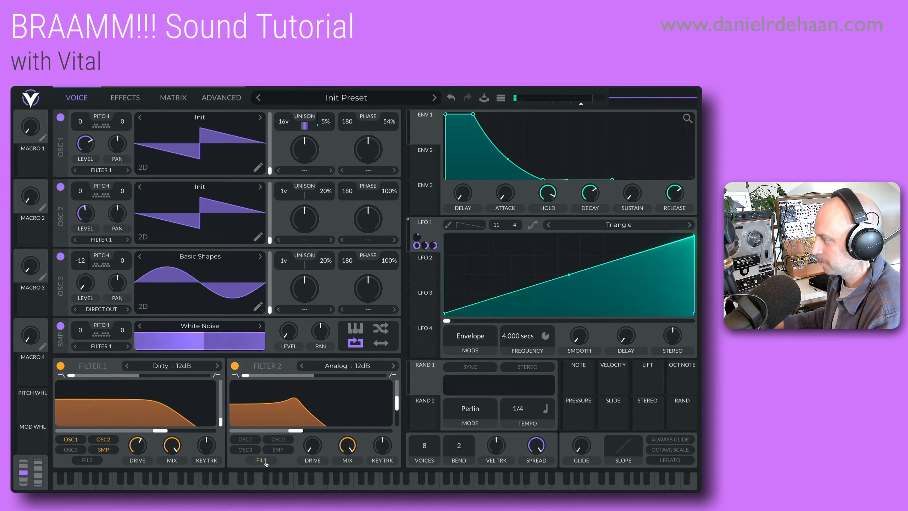
pyautogui.click(344, 371)
pyautogui.click(418, 385)
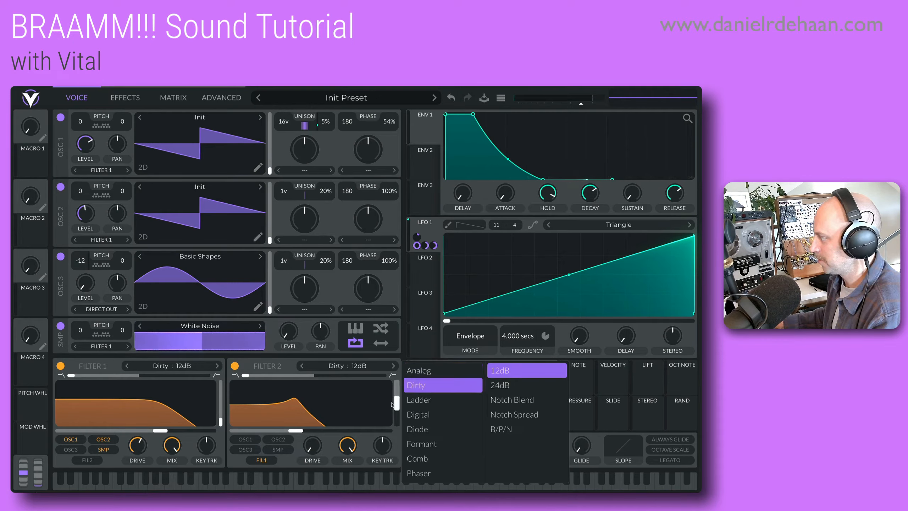
# Step: Lower Filter 2's resonance and raise its cutoff
pyautogui.click(393, 420)
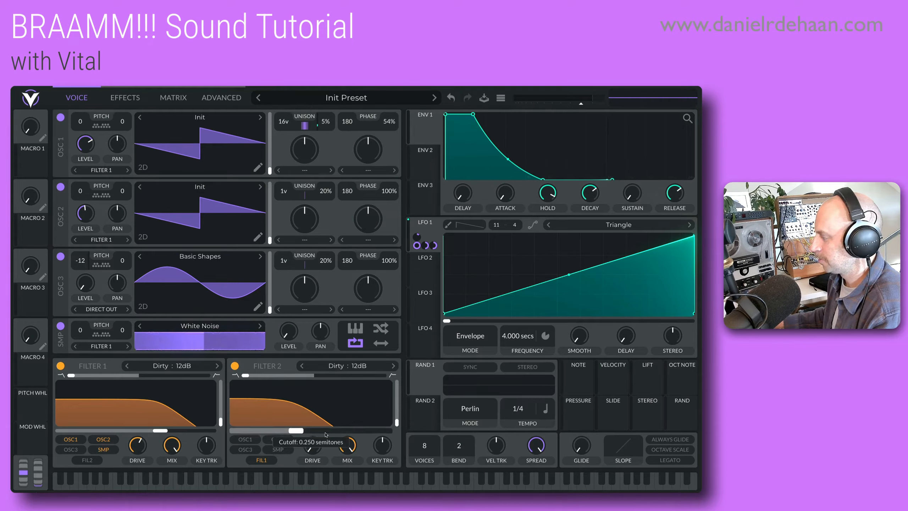
pyautogui.moveTo(325, 434)
pyautogui.mouseDown()
pyautogui.moveTo(359, 433)
pyautogui.moveTo(341, 433)
pyautogui.mouseUp()
# Step: Modulate Filter 1's cutoff with LFO 1 by an amount of 53.37 and lower the base cutoff
pyautogui.moveTo(426, 229)
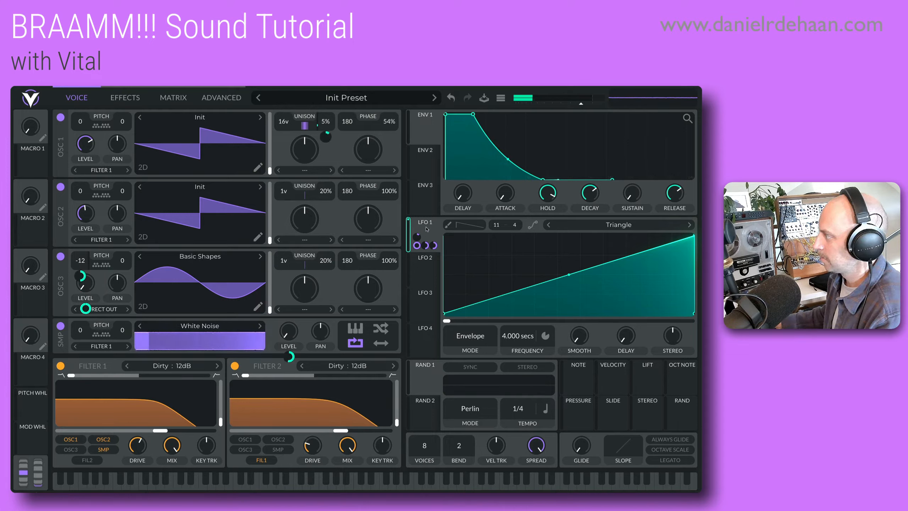
pyautogui.moveTo(417, 237); pyautogui.dragTo(143, 420)
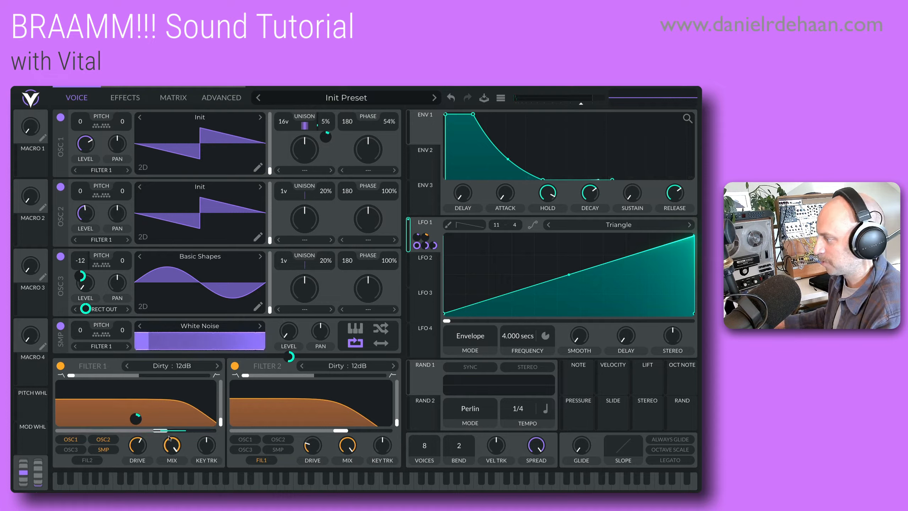
pyautogui.moveTo(136, 418); pyautogui.dragTo(136, 406)
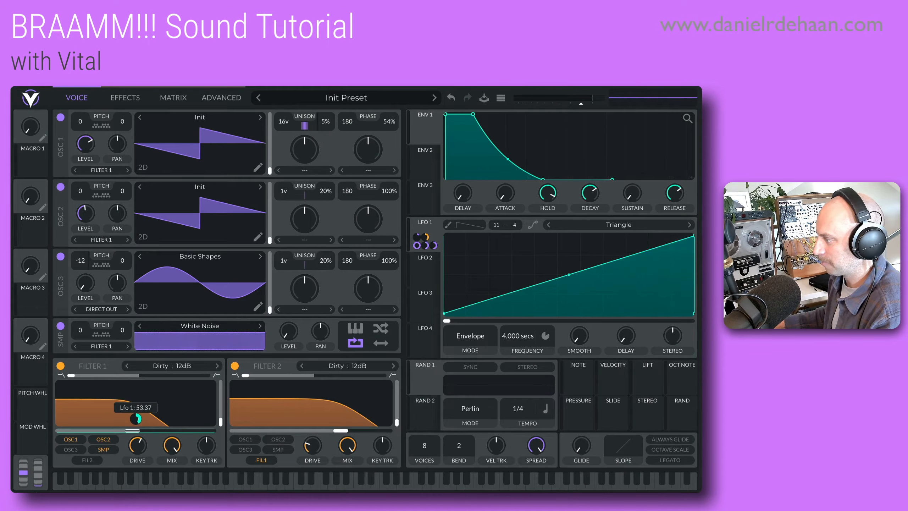
# Step: Remap the LFO 1 to Filter 1 Cutoff modulation to a straight downward ramp from full to about a quarter
pyautogui.click(178, 98)
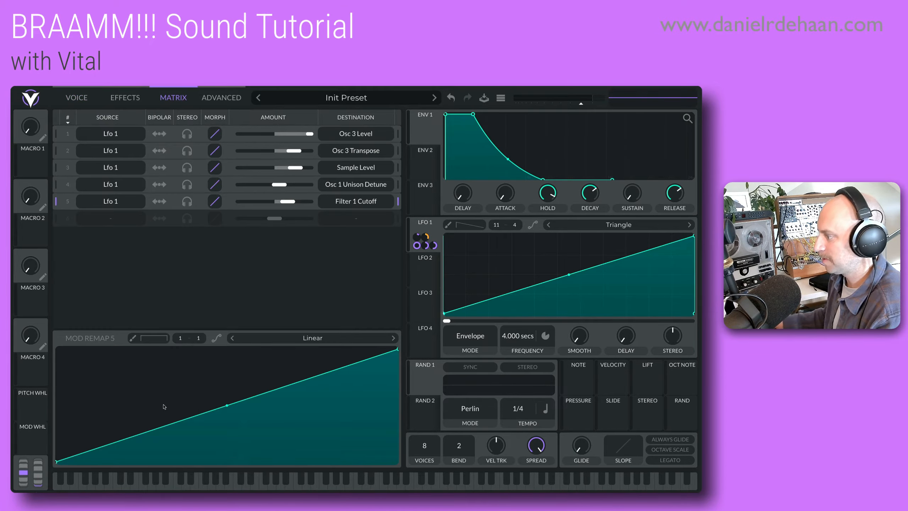
pyautogui.moveTo(56, 464); pyautogui.dragTo(62, 327)
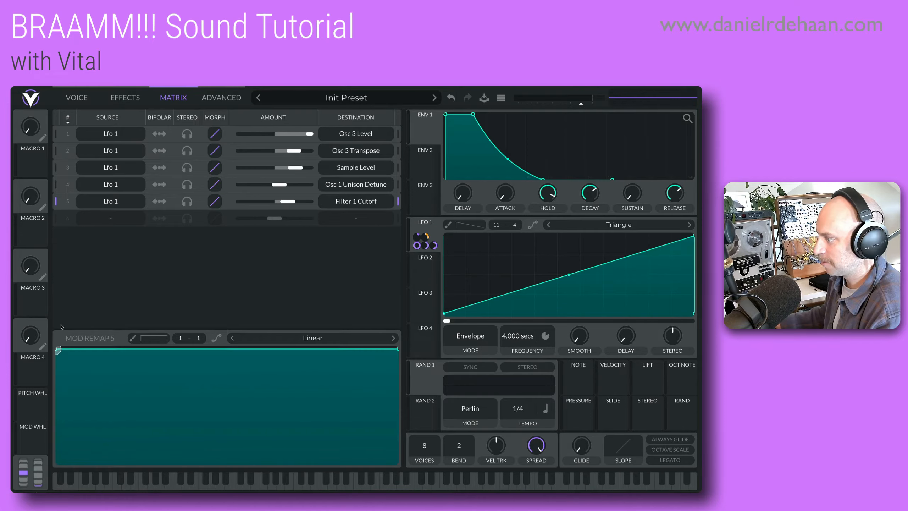
pyautogui.moveTo(396, 350); pyautogui.dragTo(398, 401)
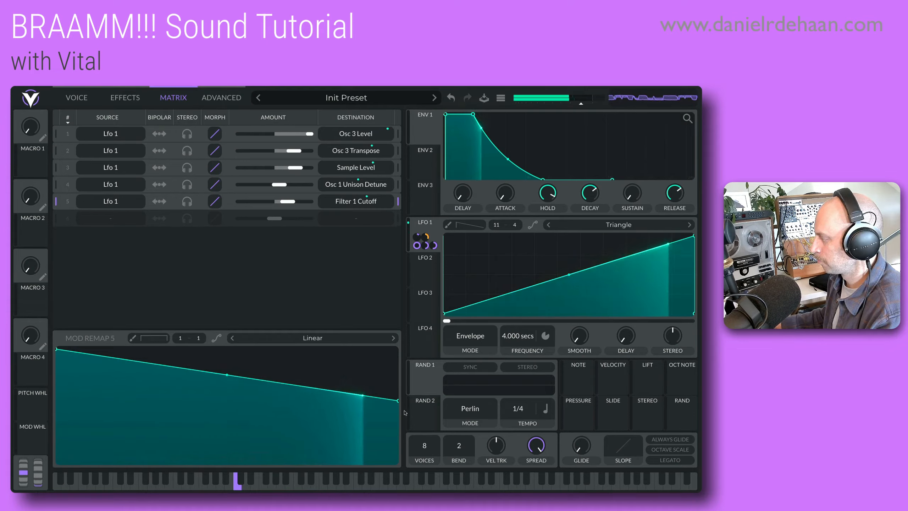
pyautogui.moveTo(397, 401); pyautogui.dragTo(398, 425)
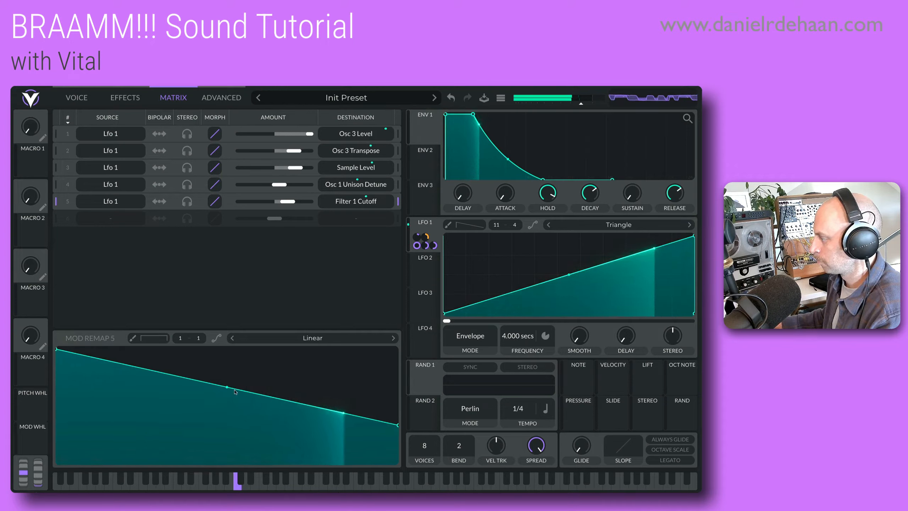
pyautogui.moveTo(398, 426); pyautogui.dragTo(398, 436)
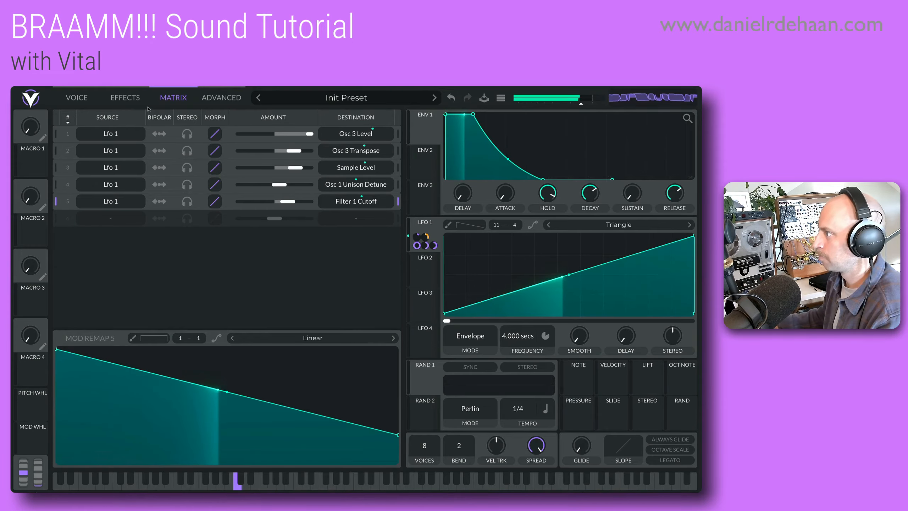
# Step: Modulate Filter 1's drive with LFO 1 by 12.28 and remap it to a downward curve that falls steeply before flattening out low
pyautogui.click(77, 98)
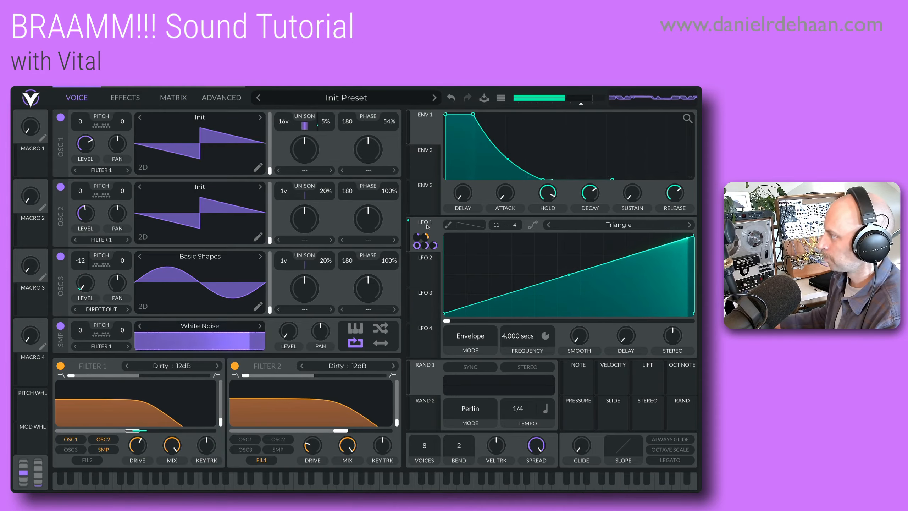
pyautogui.moveTo(424, 231); pyautogui.dragTo(136, 447)
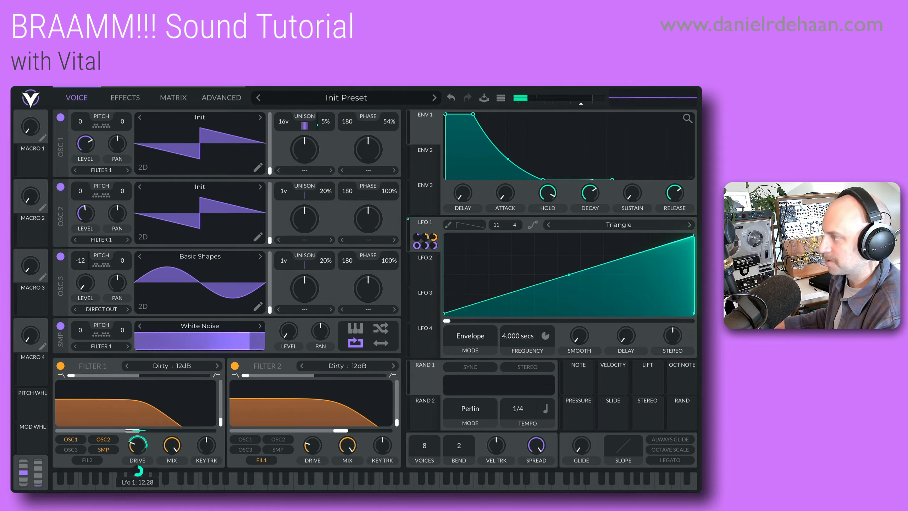
pyautogui.click(173, 97)
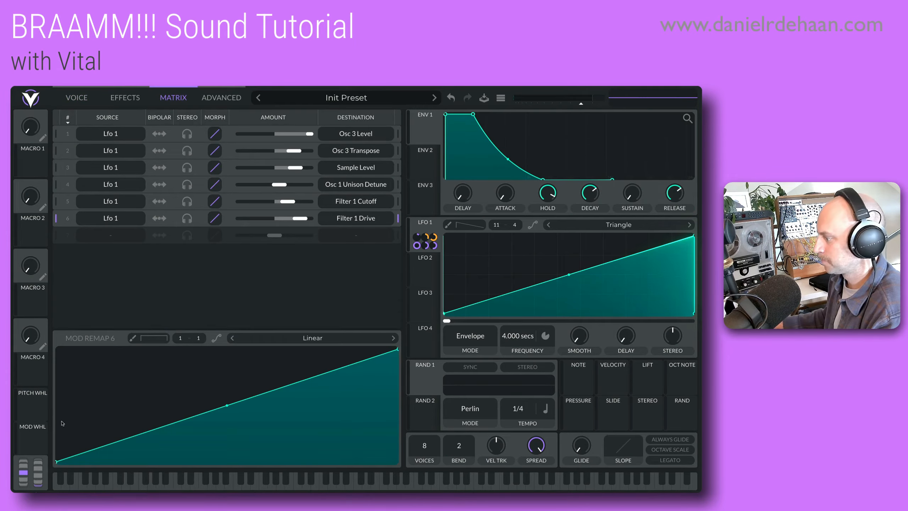
pyautogui.moveTo(56, 461); pyautogui.dragTo(68, 285)
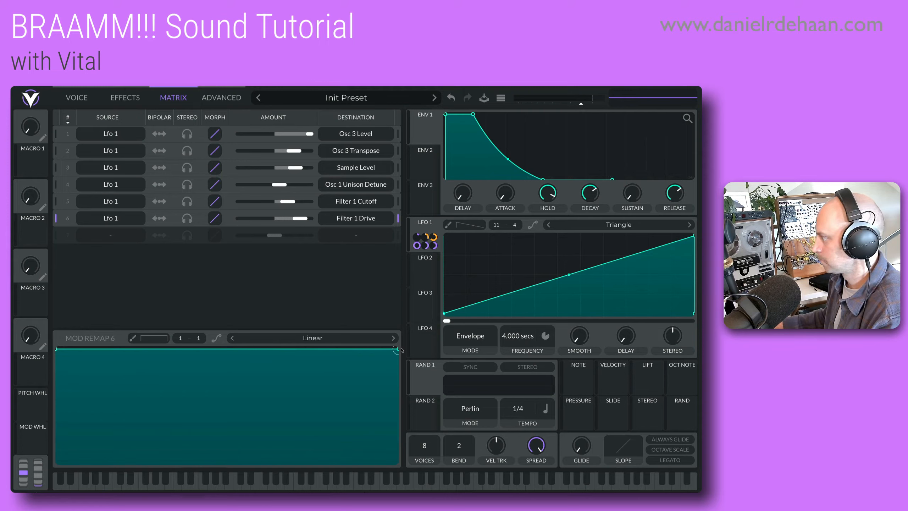
pyautogui.moveTo(397, 350); pyautogui.dragTo(398, 402)
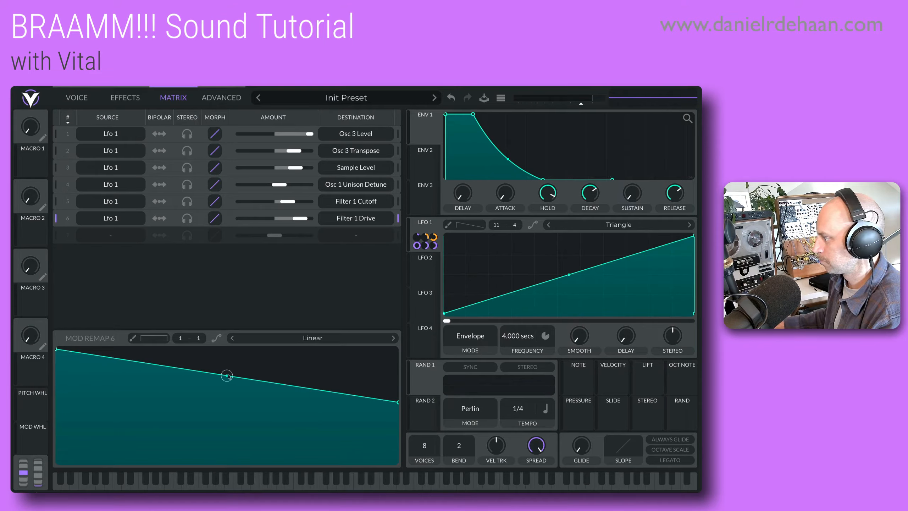
pyautogui.moveTo(227, 375); pyautogui.dragTo(228, 402)
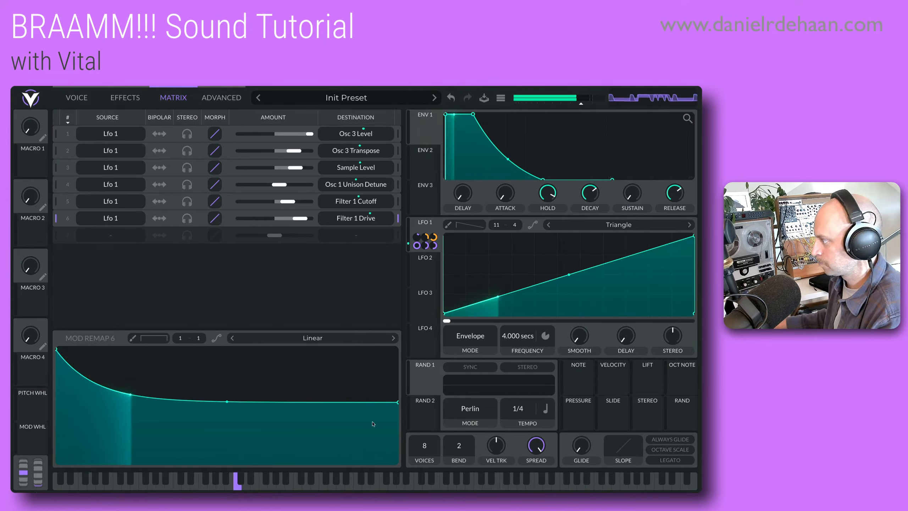
pyautogui.moveTo(398, 402); pyautogui.dragTo(398, 428)
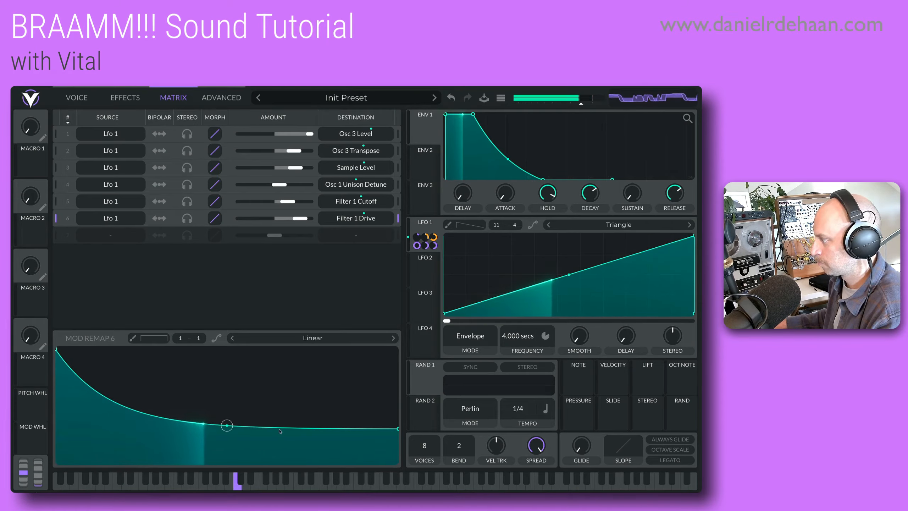
pyautogui.moveTo(398, 428); pyautogui.dragTo(397, 441)
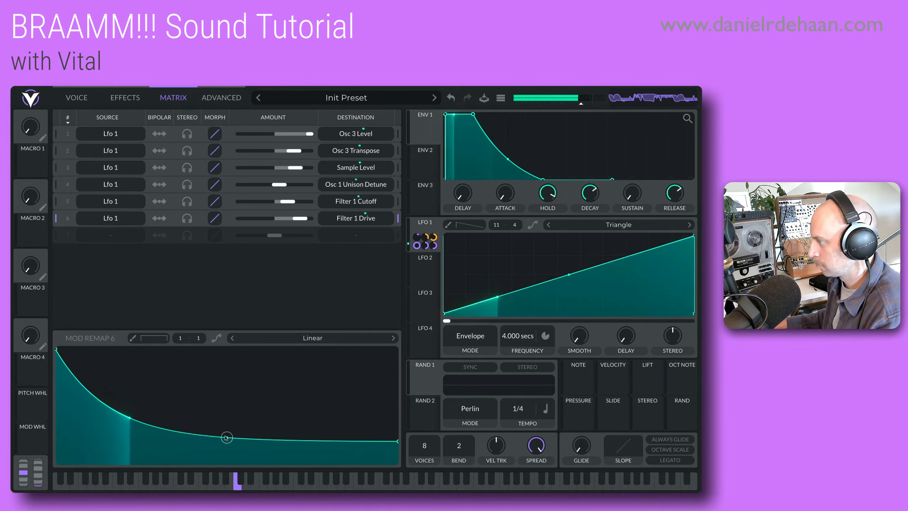
pyautogui.scroll(1, 227, 438)
pyautogui.moveTo(398, 441); pyautogui.dragTo(398, 444)
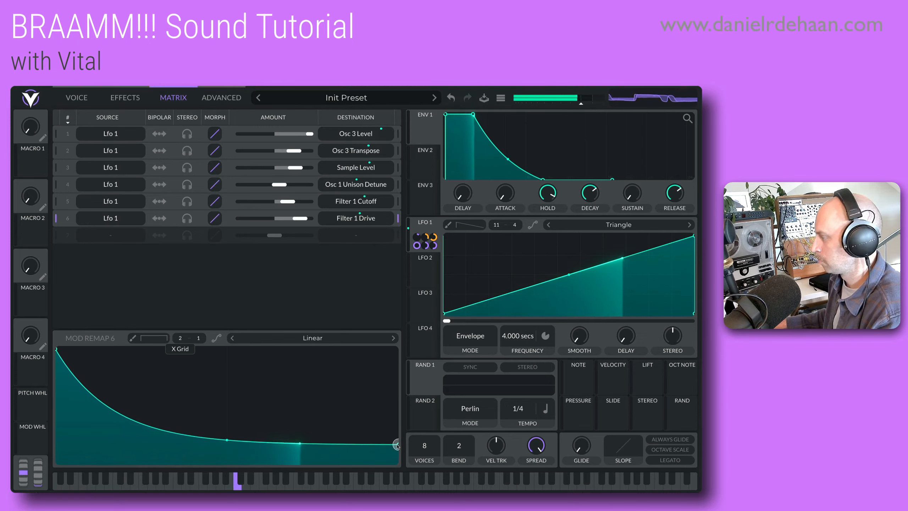
# Step: Assign Rand 1 to Osc 1's fine tune and make the modulation bipolar
pyautogui.click(76, 97)
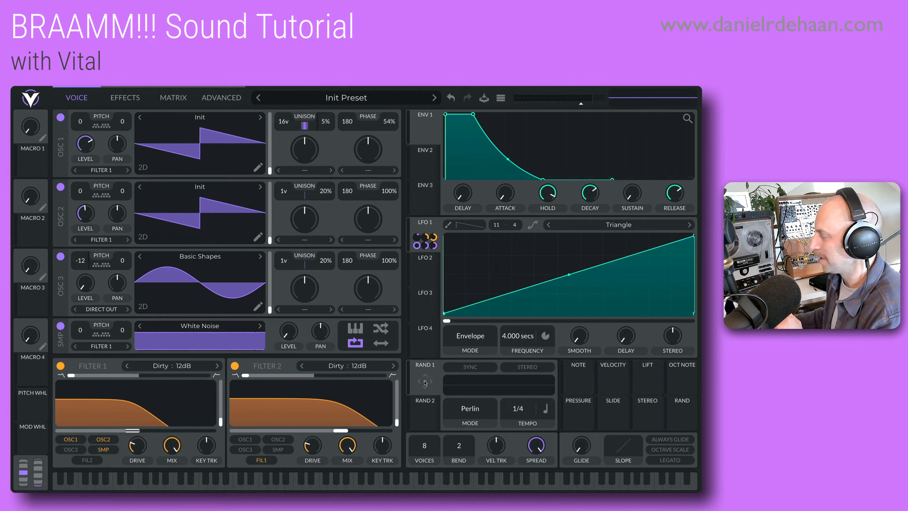
pyautogui.moveTo(426, 382); pyautogui.dragTo(119, 140)
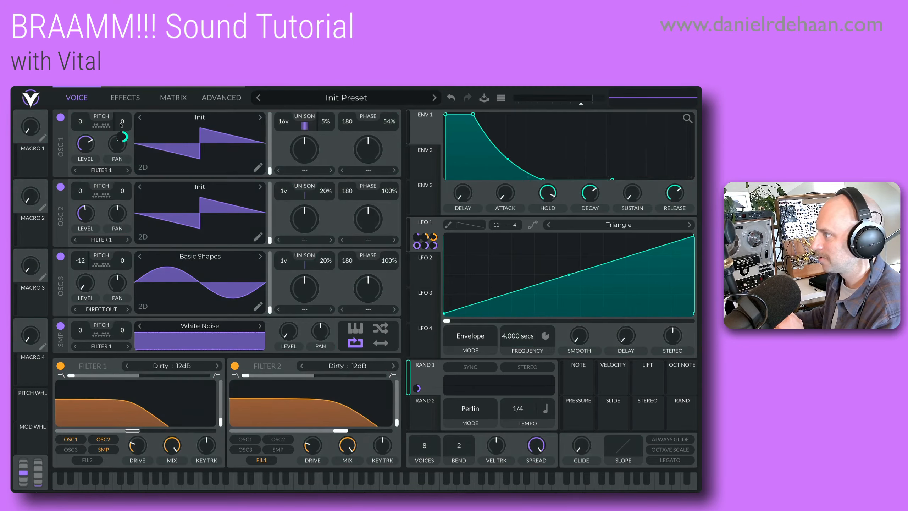
pyautogui.rightClick(124, 136)
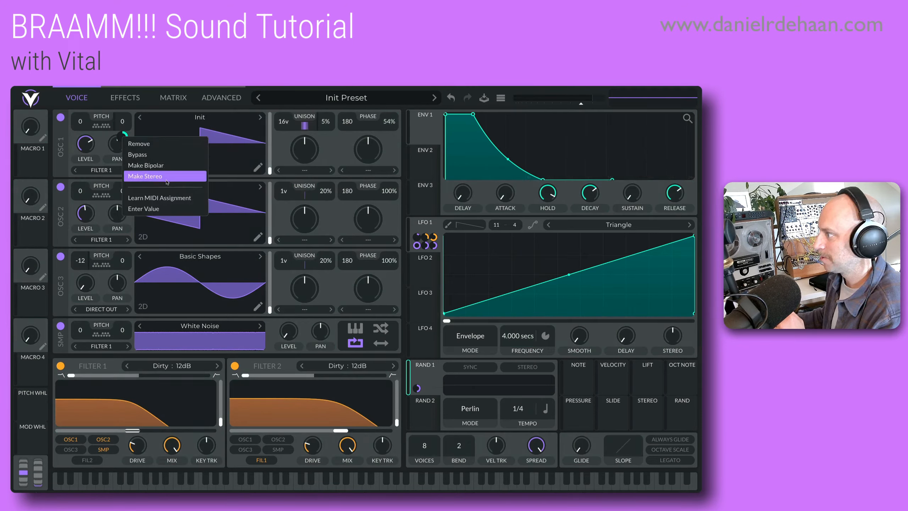
pyautogui.click(162, 166)
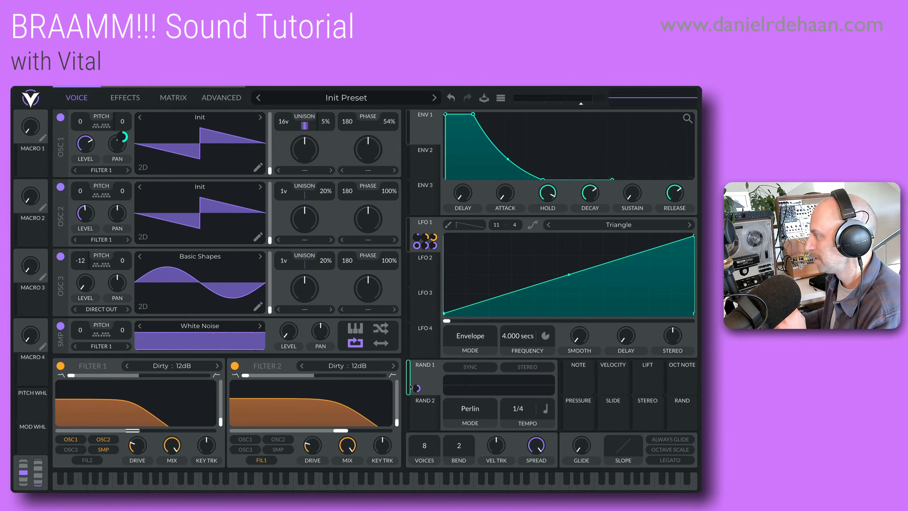
# Step: Assign Rand 2 to Osc 2's fine tune and make the modulation bipolar
pyautogui.click(428, 417)
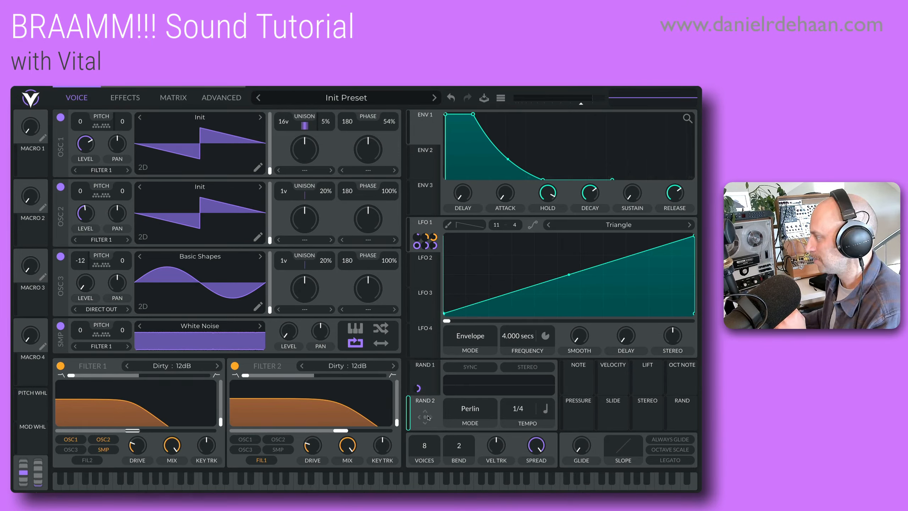
pyautogui.moveTo(393, 388); pyautogui.dragTo(123, 206)
pyautogui.rightClick(123, 207)
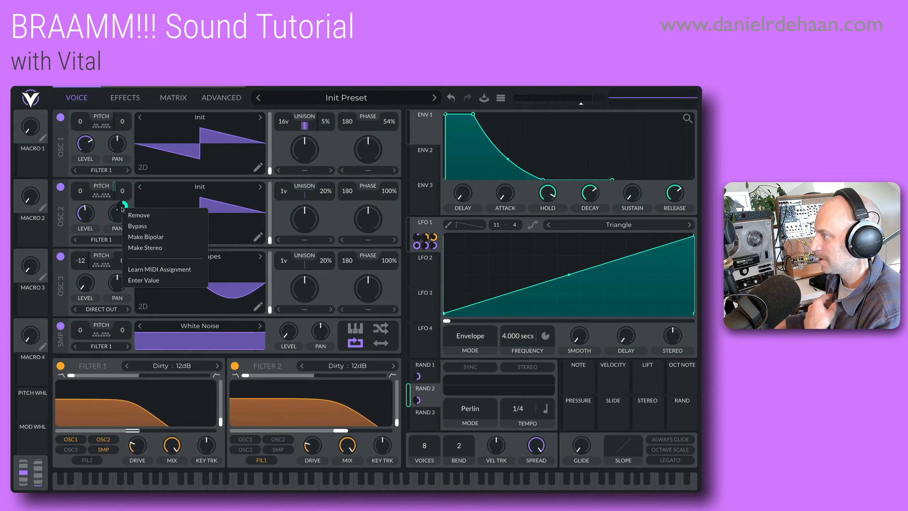
pyautogui.click(156, 239)
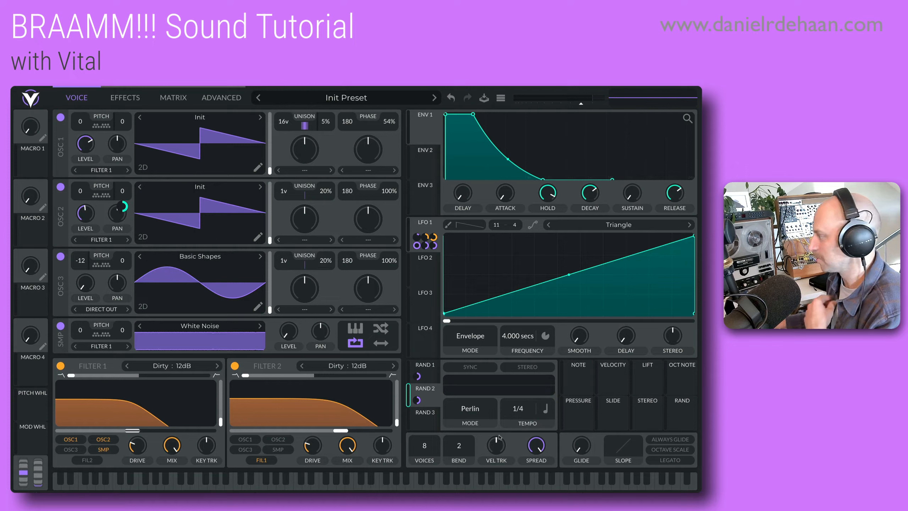
# Step: Switch both random sources to rates in seconds, with 3.208 secs for Rand 2 and 2.410 secs for Rand 1
pyautogui.click(546, 411)
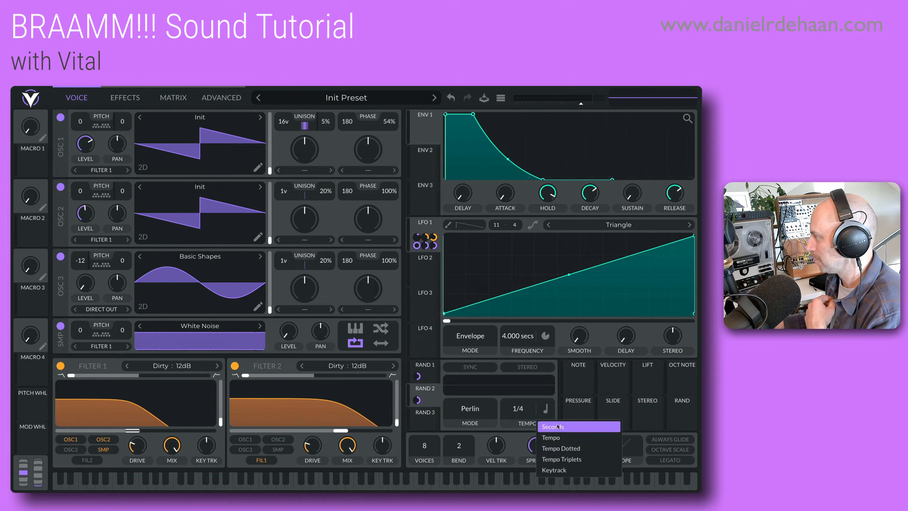
pyautogui.click(547, 424)
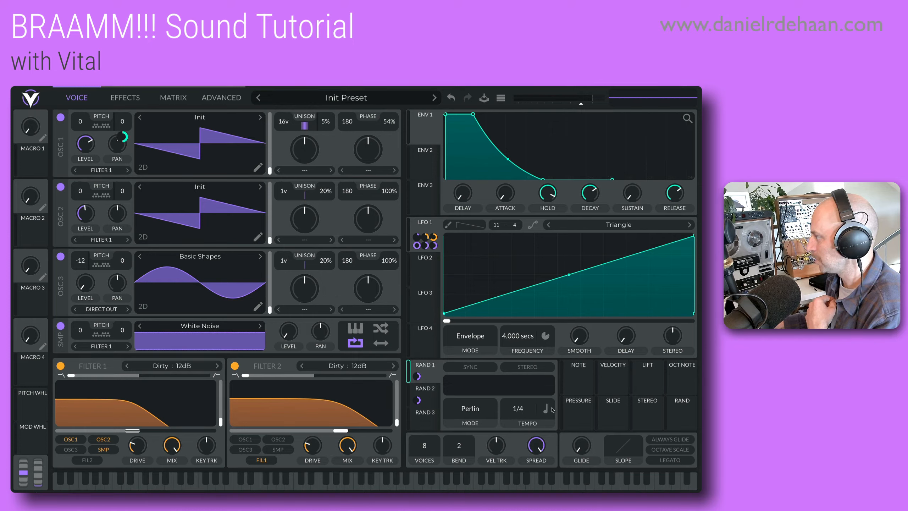
pyautogui.click(545, 409)
pyautogui.click(558, 426)
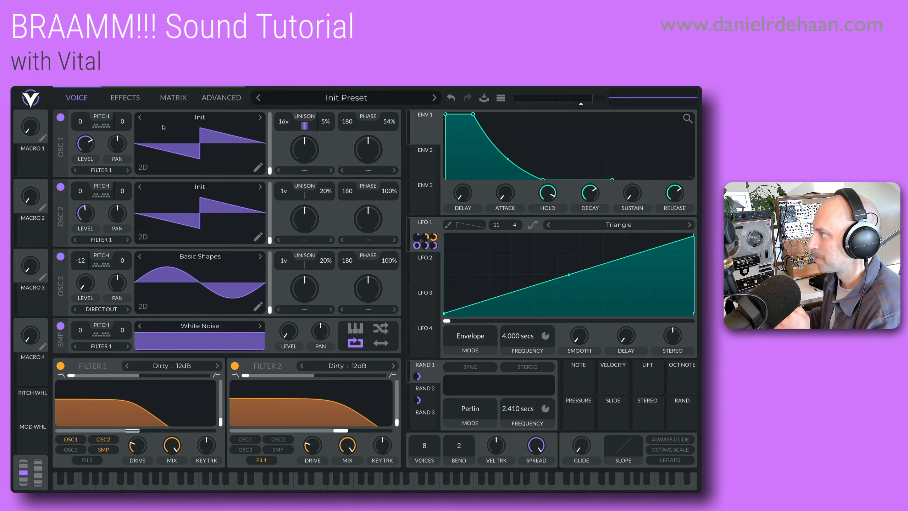
# Step: Rename Macro 1 as DRIFT and reset the Osc 1 Tune and Osc 2 Tune modulation amounts to 0
pyautogui.click(174, 98)
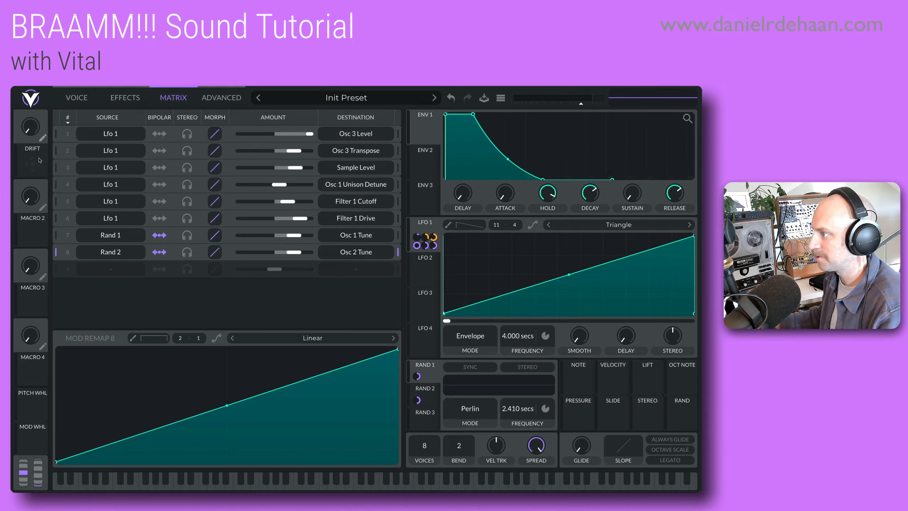
pyautogui.doubleClick(294, 235)
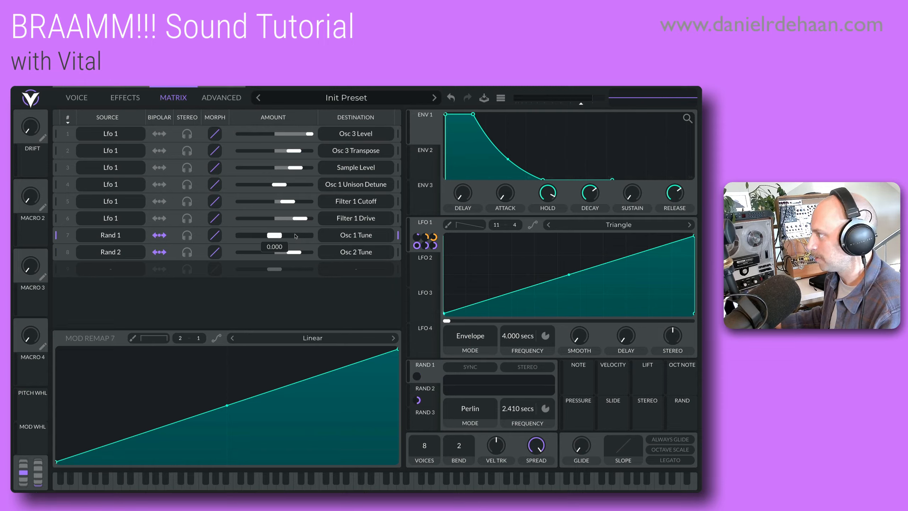
pyautogui.doubleClick(294, 252)
# Step: Assign the DRIFT macro to the amounts of the Rand 1 and Rand 2 tune modulations and turn the macro up fully
pyautogui.moveTo(121, 174); pyautogui.dragTo(274, 236)
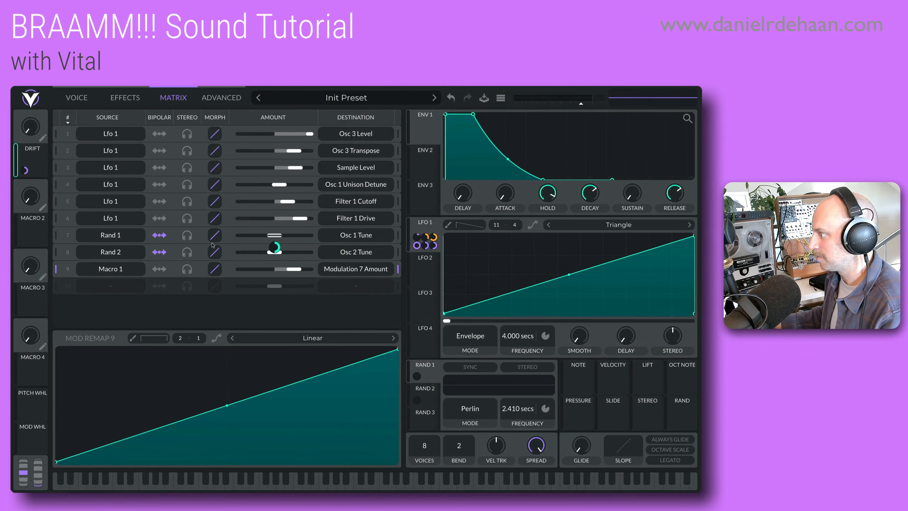
pyautogui.moveTo(41, 167); pyautogui.dragTo(275, 251)
pyautogui.moveTo(30, 134); pyautogui.dragTo(30, 134)
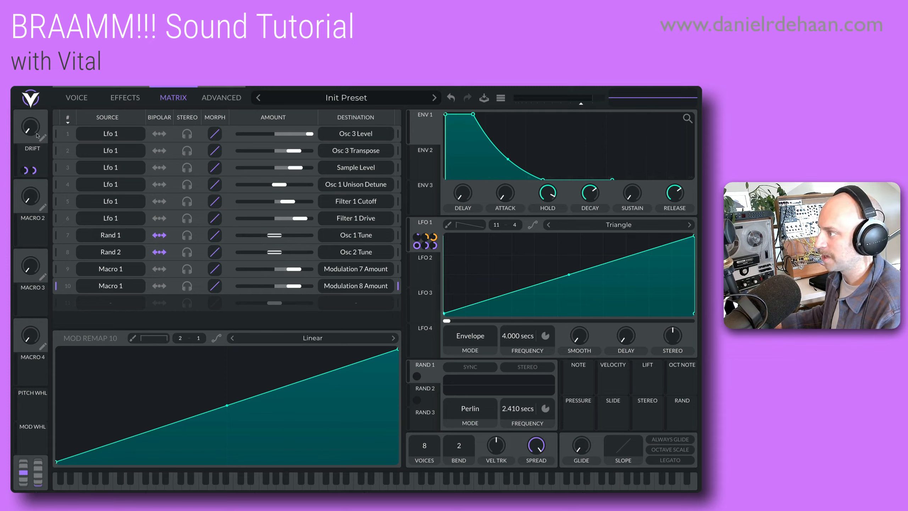
pyautogui.moveTo(37, 136); pyautogui.dragTo(41, 178)
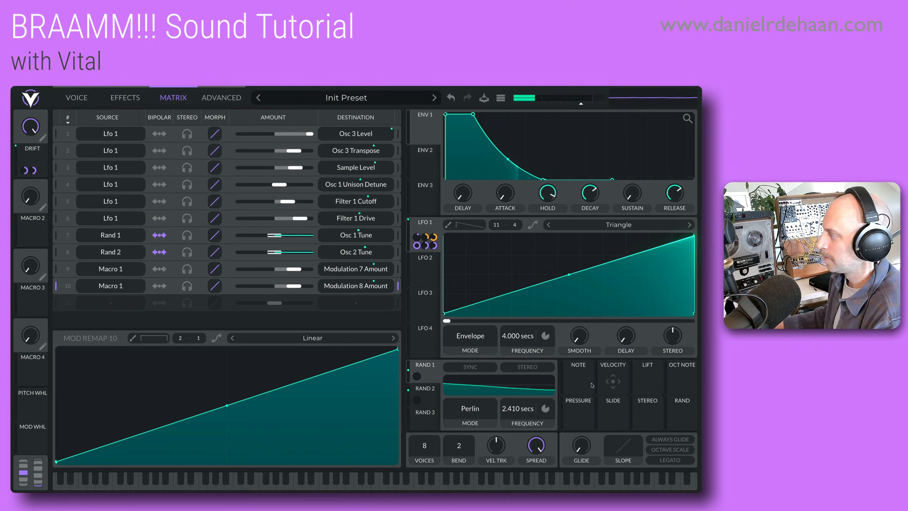
# Step: Turn on stereo mode for Rand 2
pyautogui.click(427, 390)
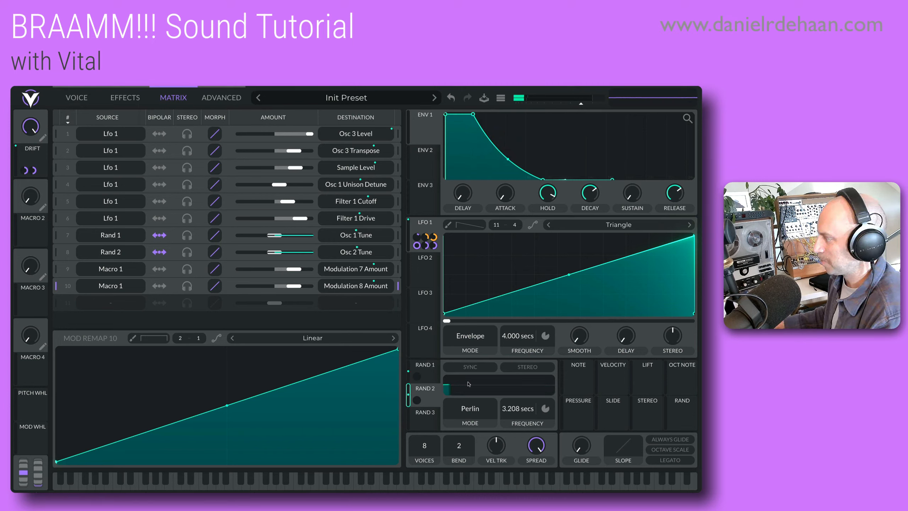
pyautogui.click(527, 369)
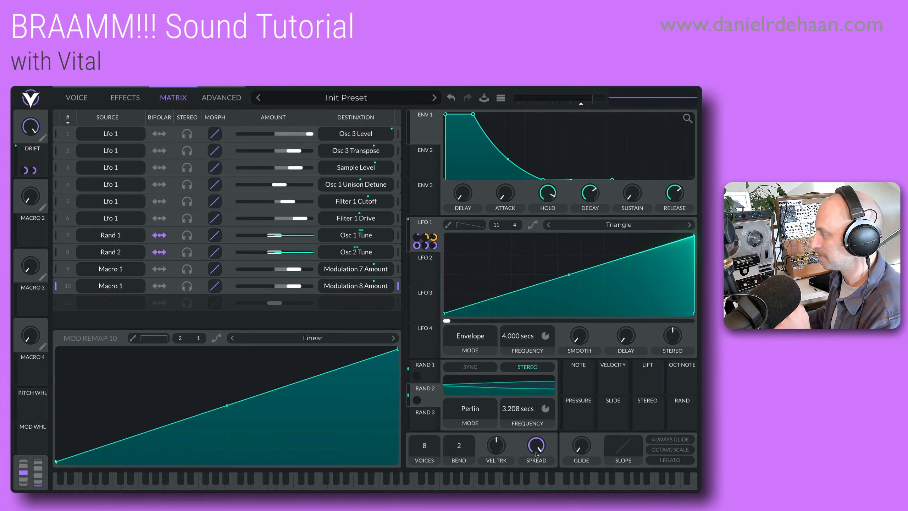
# Step: Enable the multiband compressor effect, lowering its High gain and adjusting its Band gain
pyautogui.moveTo(535, 448)
pyautogui.click(125, 97)
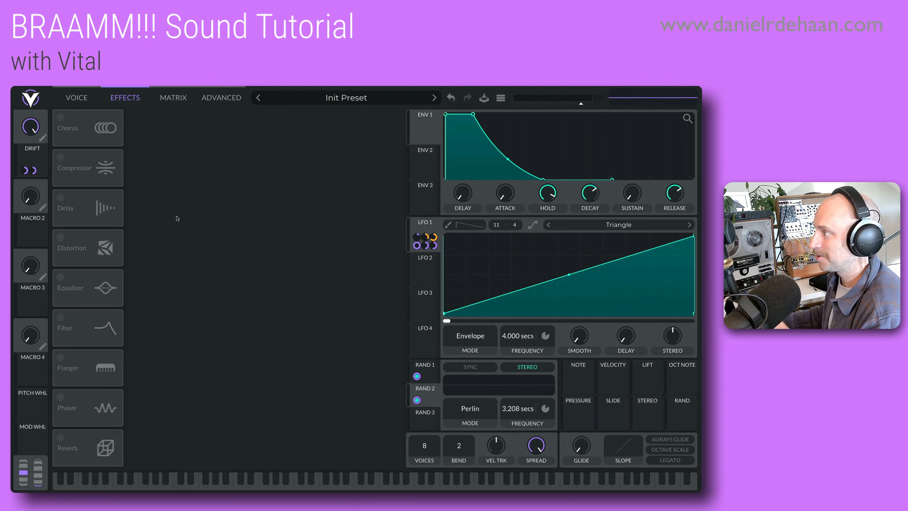
pyautogui.click(62, 163)
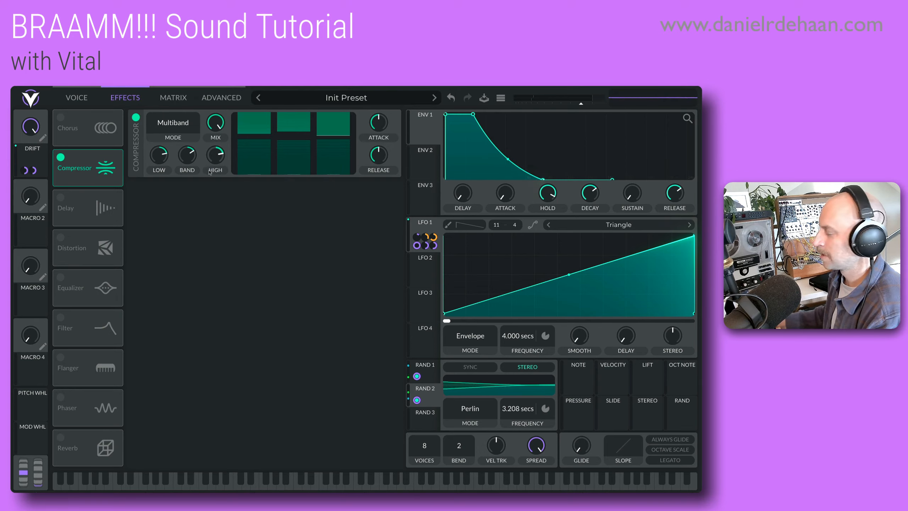
pyautogui.moveTo(216, 159); pyautogui.dragTo(217, 168)
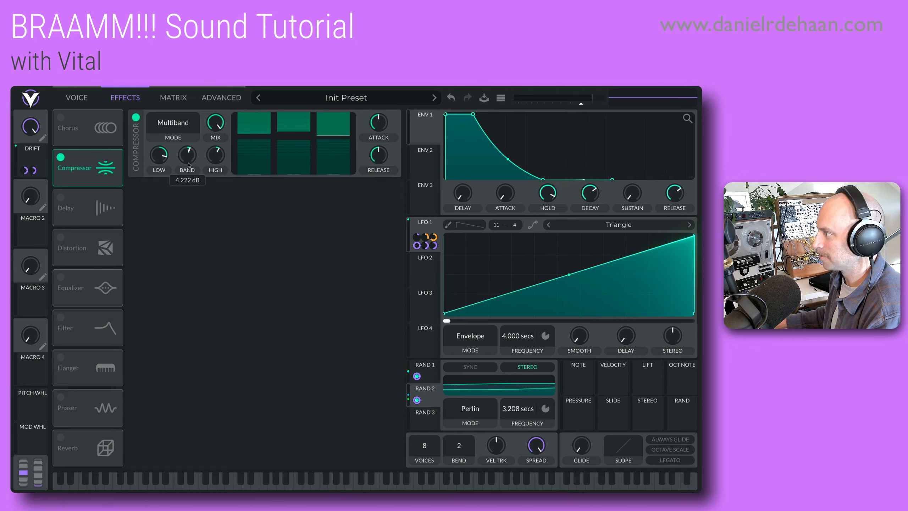
pyautogui.moveTo(188, 165); pyautogui.dragTo(192, 144)
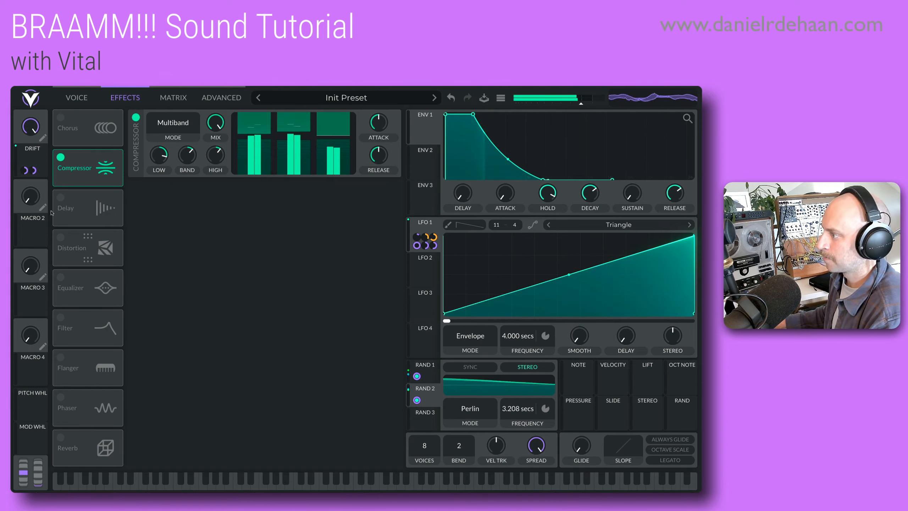
# Step: Enable the distortion effect with Soft Clip and raise its drive to about 7.7 dB
pyautogui.click(61, 237)
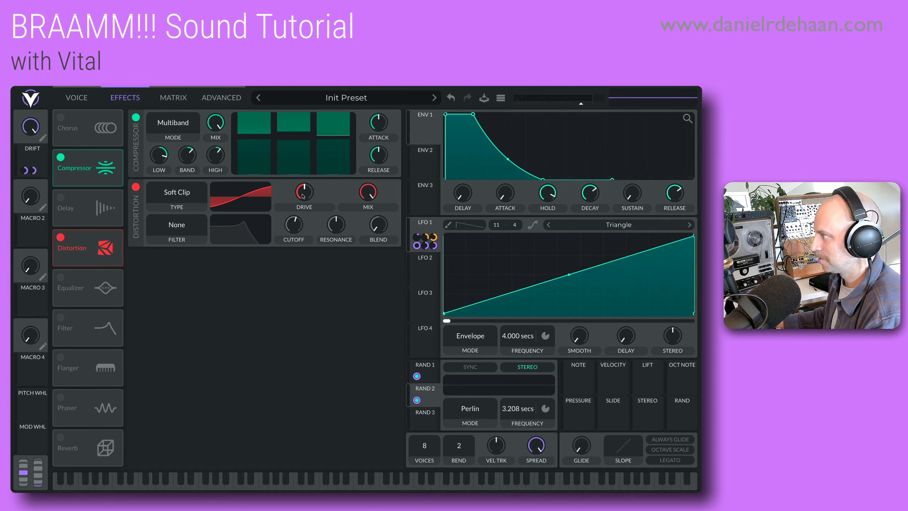
pyautogui.moveTo(303, 196); pyautogui.dragTo(304, 192)
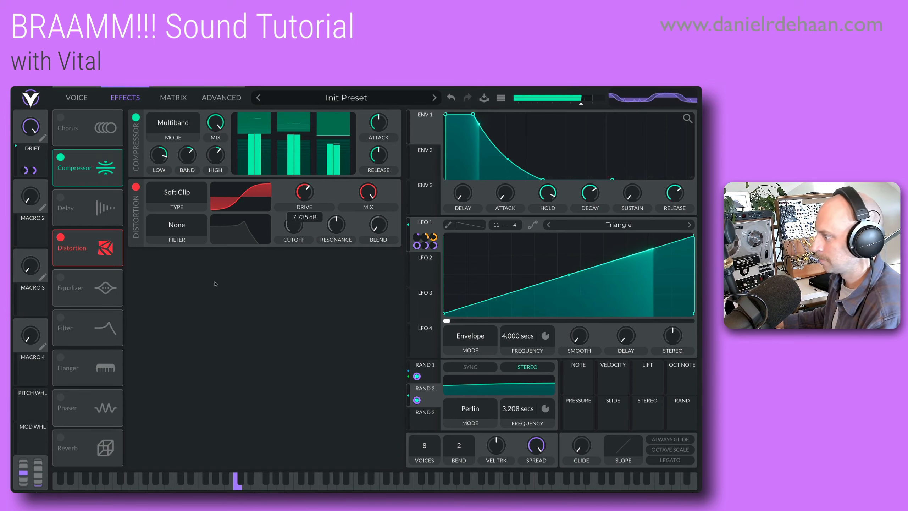
# Step: Try a filter effect with minimum resonance, a higher cutoff, the Dirty 12dB model and about 6 dB of drive
pyautogui.click(60, 318)
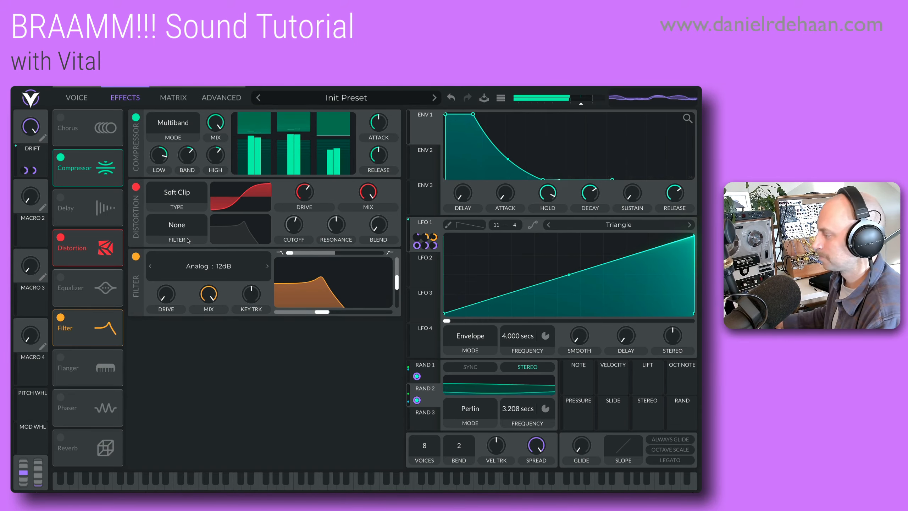
pyautogui.moveTo(402, 279); pyautogui.dragTo(402, 303)
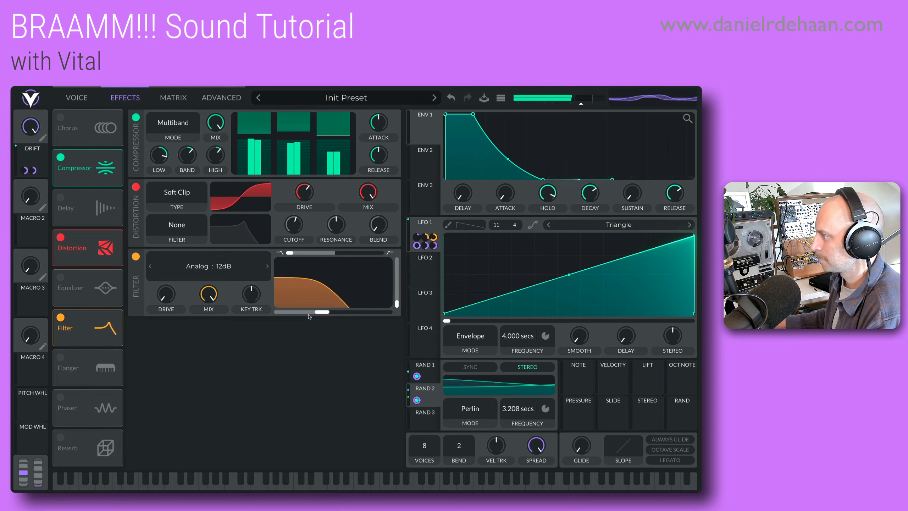
pyautogui.moveTo(321, 312); pyautogui.dragTo(359, 312)
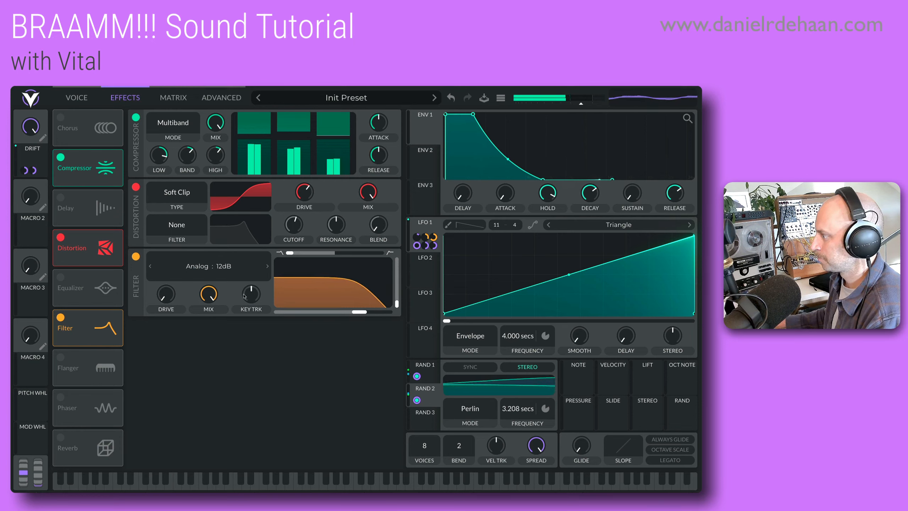
pyautogui.click(208, 266)
pyautogui.click(118, 306)
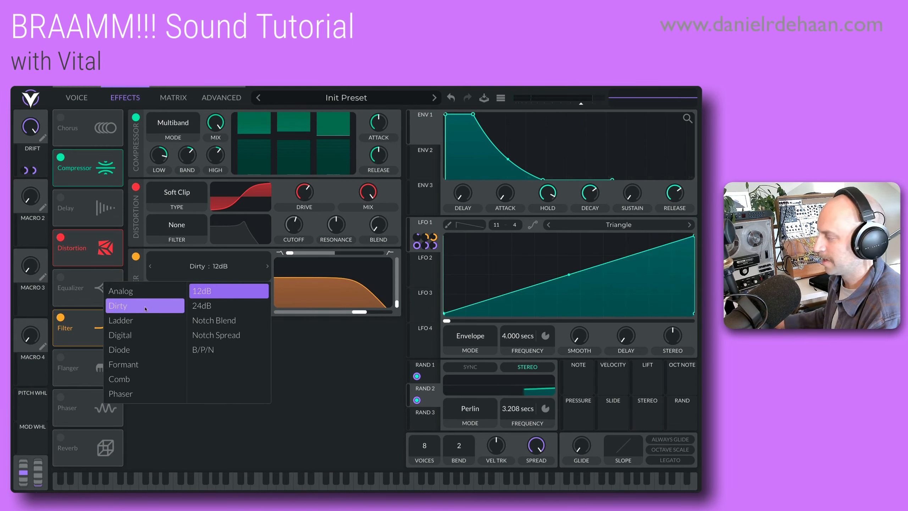
pyautogui.click(320, 364)
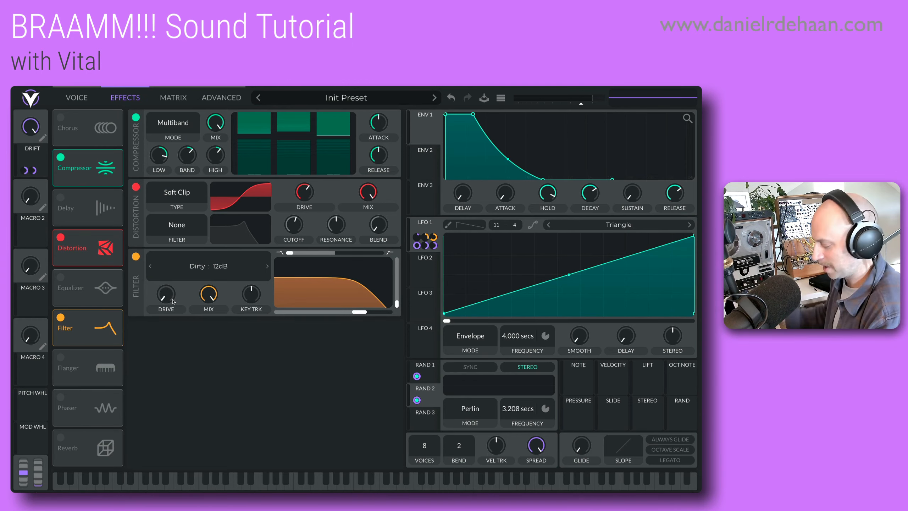
pyautogui.moveTo(172, 301); pyautogui.dragTo(168, 275)
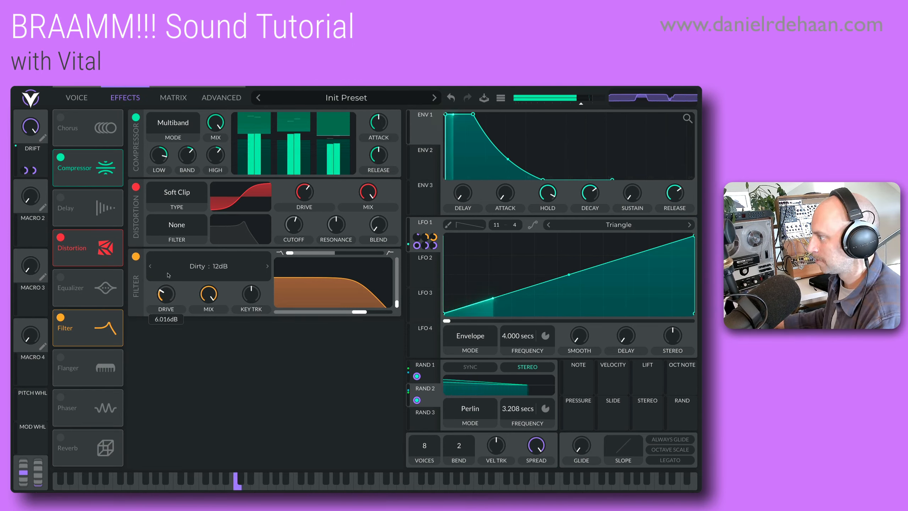
# Step: Open the filter effect's cutoff almost fully, reduce its drive and bypass the effect
pyautogui.moveTo(362, 312); pyautogui.dragTo(389, 312)
pyautogui.moveTo(158, 293); pyautogui.dragTo(162, 315)
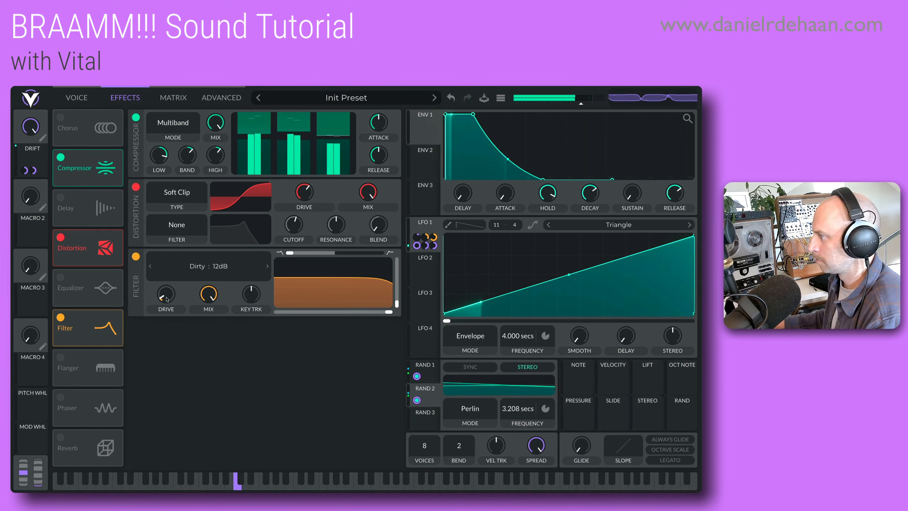
pyautogui.moveTo(167, 302)
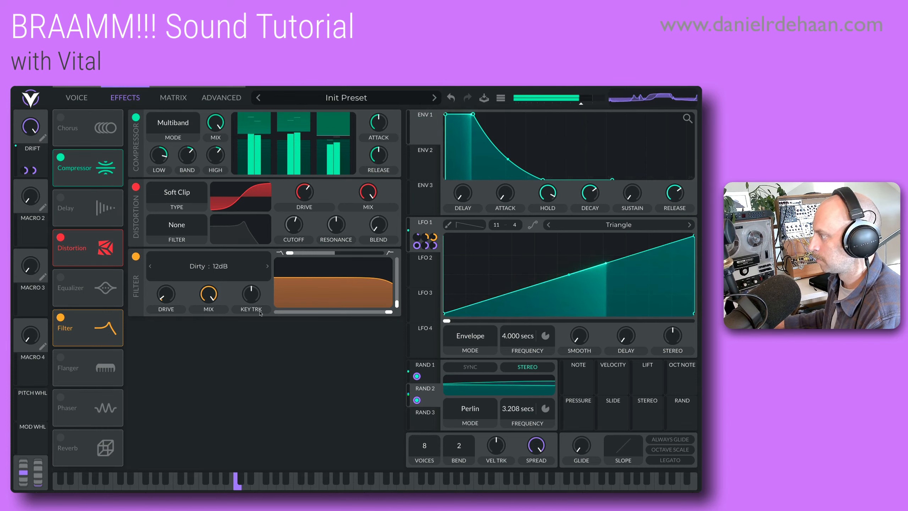
pyautogui.moveTo(396, 313)
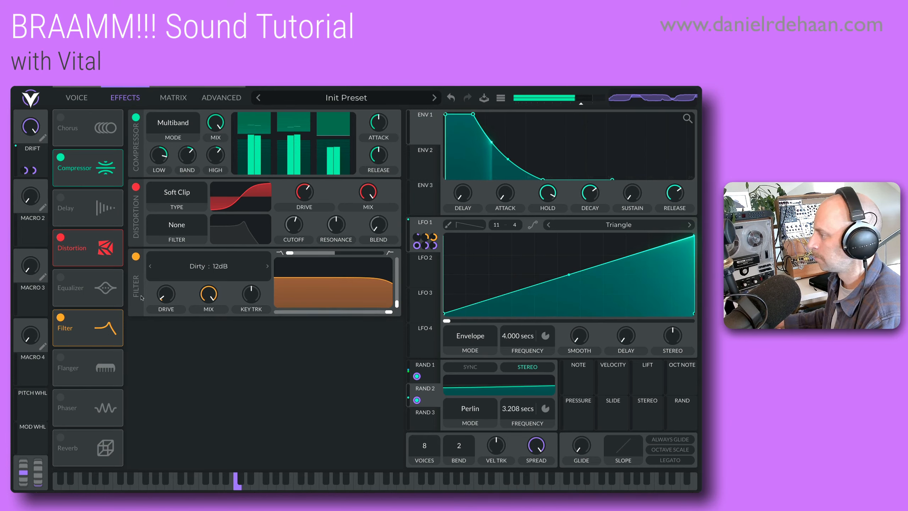
pyautogui.click(136, 257)
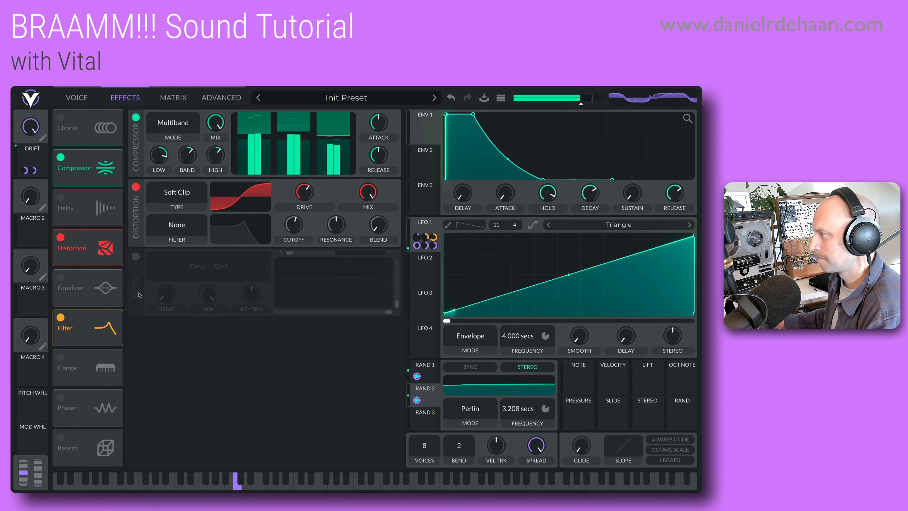
# Step: Reduce the distortion's drive and mix, and lower the compressor's mix to just under half
pyautogui.moveTo(298, 206)
pyautogui.mouseDown()
pyautogui.moveTo(300, 215)
pyautogui.moveTo(301, 201)
pyautogui.mouseUp()
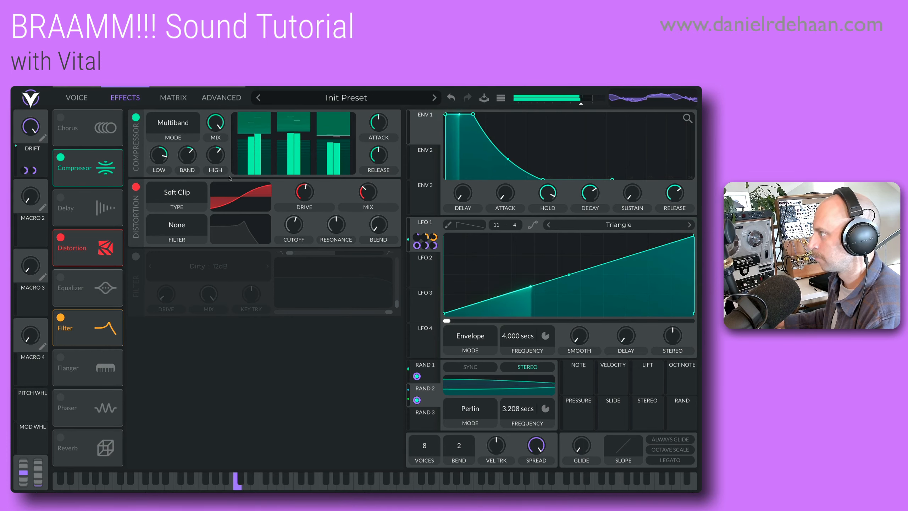
pyautogui.moveTo(217, 128); pyautogui.dragTo(229, 205)
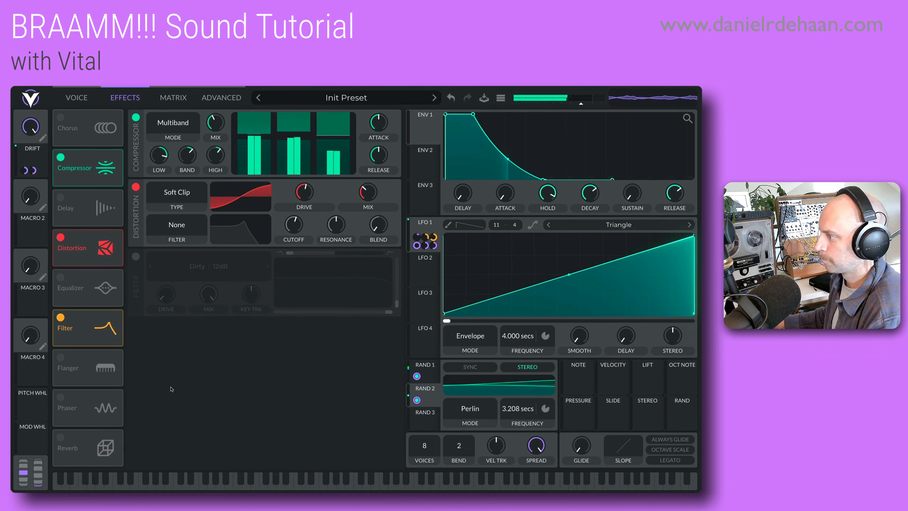
# Step: Replace the filter effect with an equalizer using a low cut, a slight mid-band boost and about 5 dB less highs
pyautogui.click(60, 277)
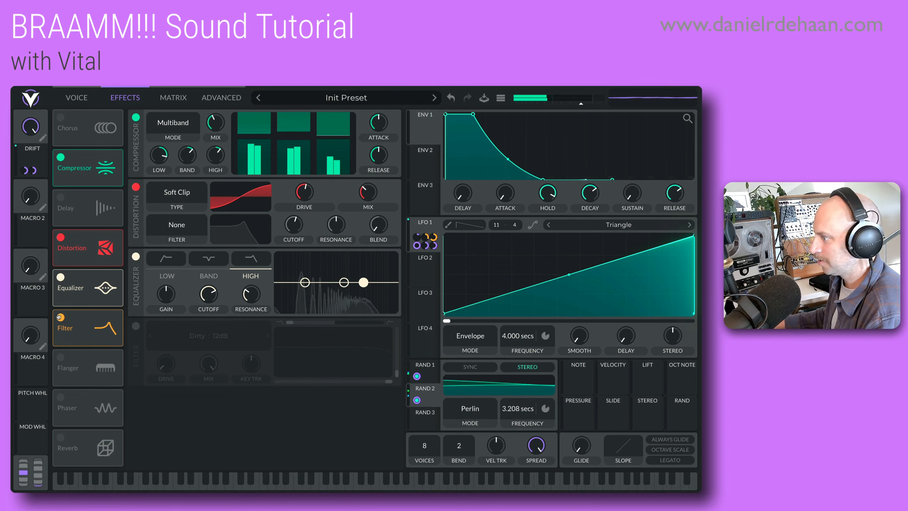
pyautogui.moveTo(305, 282); pyautogui.dragTo(307, 289)
pyautogui.moveTo(363, 282); pyautogui.dragTo(302, 284)
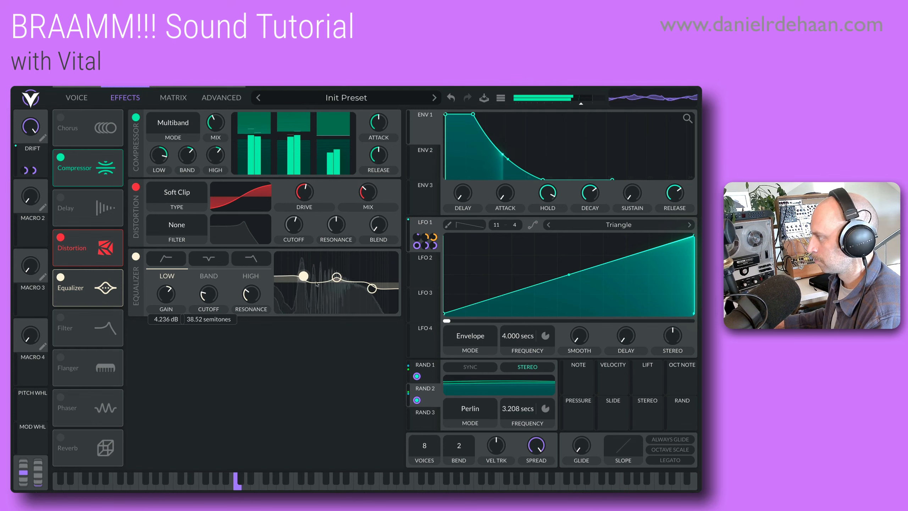
pyautogui.moveTo(372, 288); pyautogui.dragTo(371, 289)
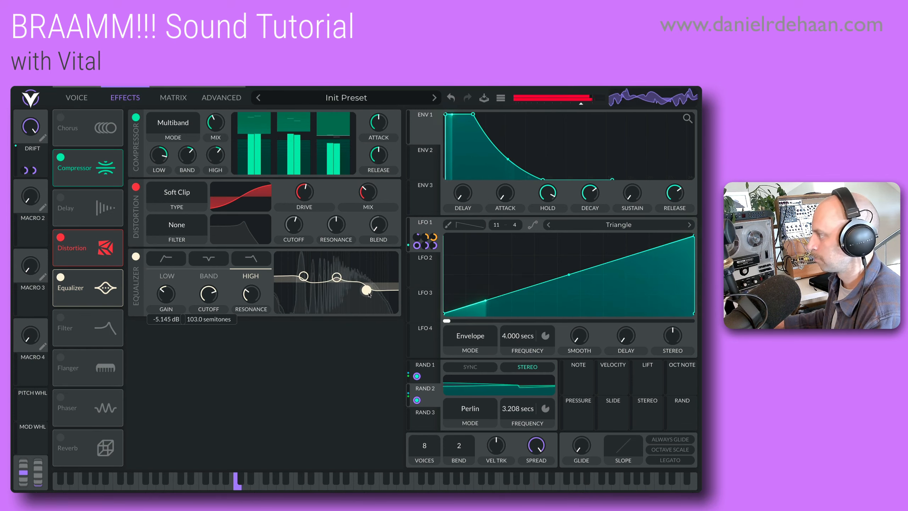
pyautogui.moveTo(304, 279); pyautogui.dragTo(282, 280)
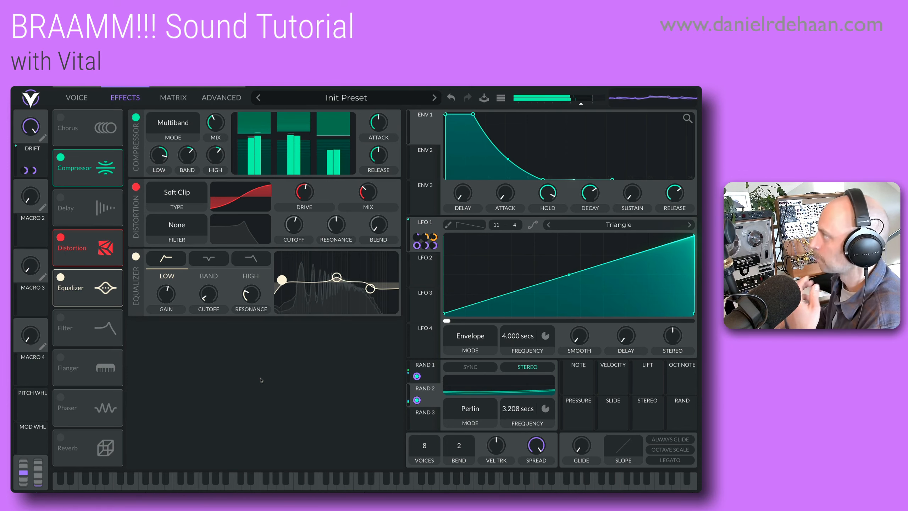
# Step: Enable the reverb with a higher mix, 4.820 secs time, and its high shelf at about 81 semitones and -3.8 dB
pyautogui.click(61, 437)
pyautogui.moveTo(382, 359)
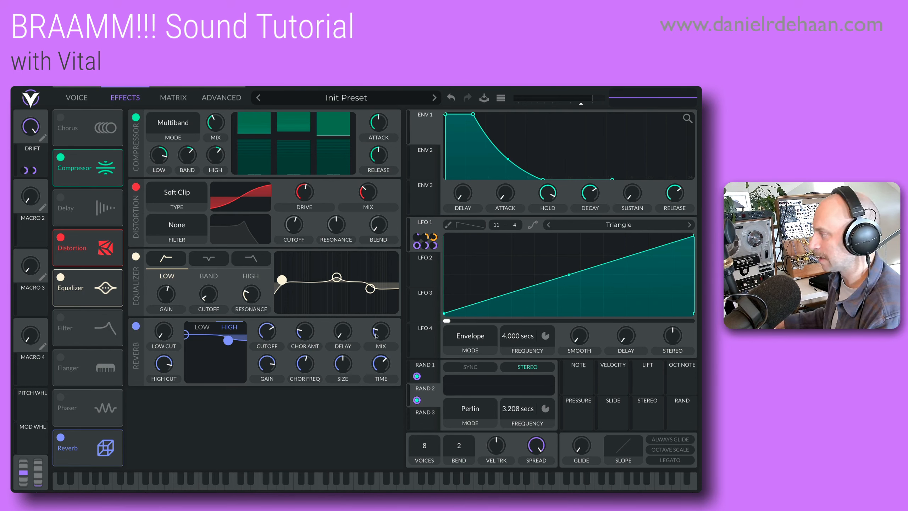
pyautogui.moveTo(379, 333)
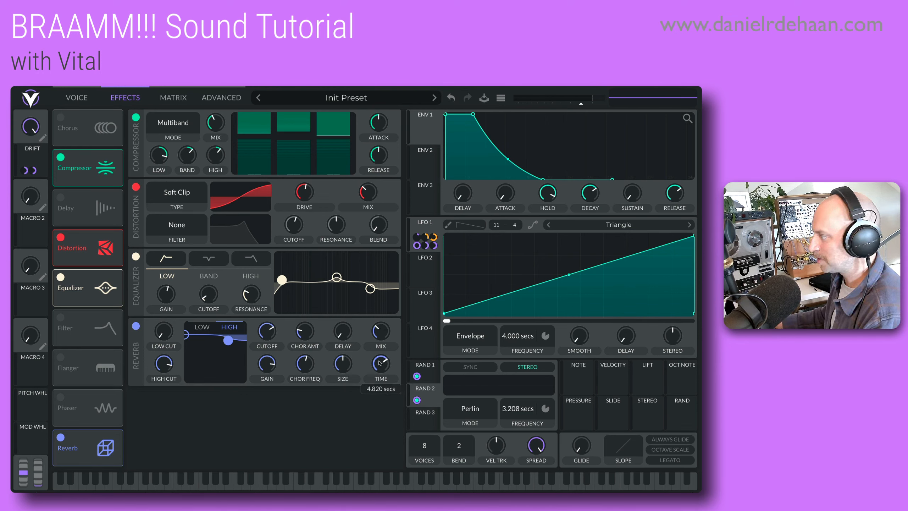
pyautogui.moveTo(228, 340); pyautogui.dragTo(232, 365)
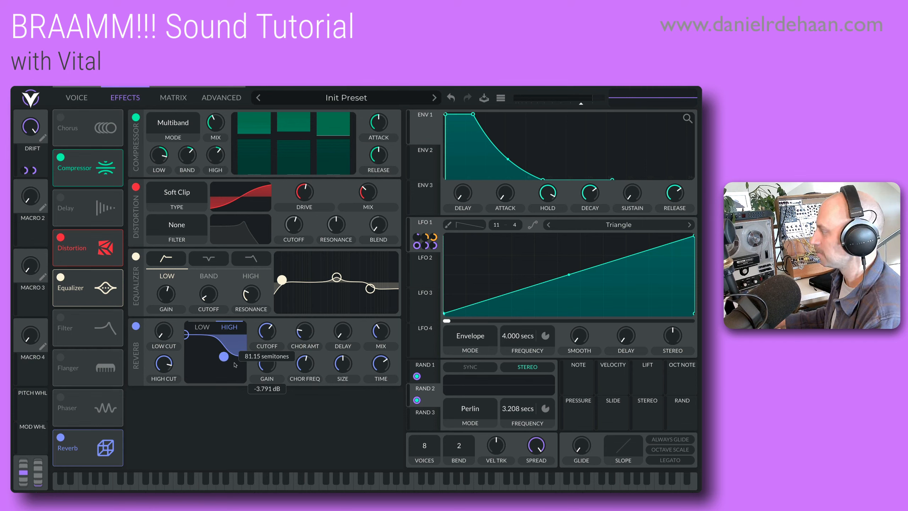